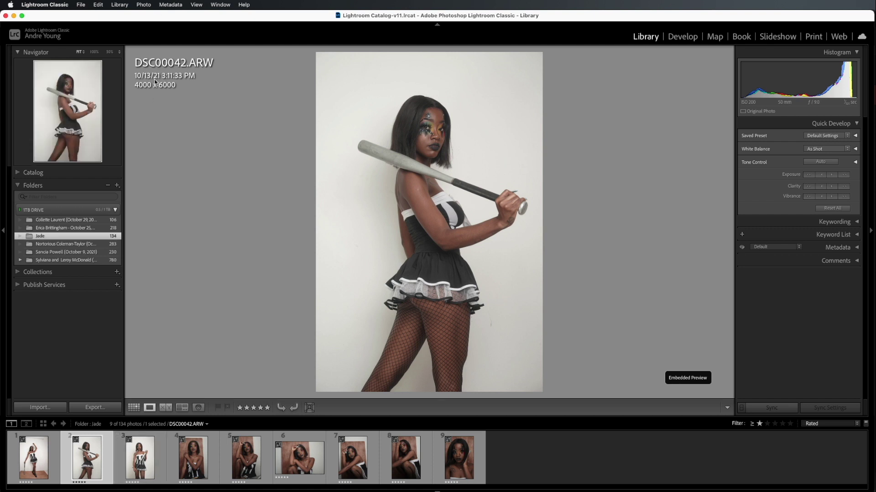
Browse the rated photos in the Jade folder at full size to compare the shots.
{"action": "left_click", "coordinate": [137, 464]}
{"action": "left_click", "coordinate": [195, 463]}
{"action": "left_click", "coordinate": [251, 463]}
{"action": "left_click", "coordinate": [315, 462]}
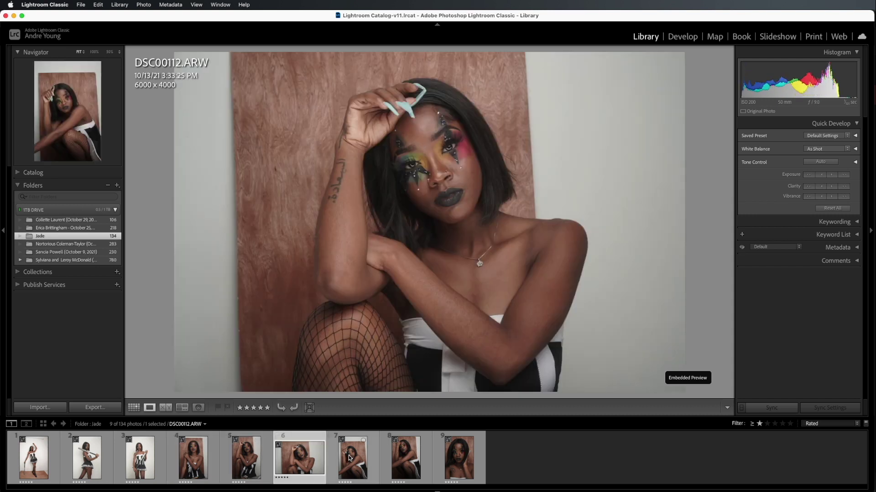
{"action": "left_click", "coordinate": [354, 459]}
{"action": "left_click", "coordinate": [406, 458]}
{"action": "left_click", "coordinate": [445, 457]}
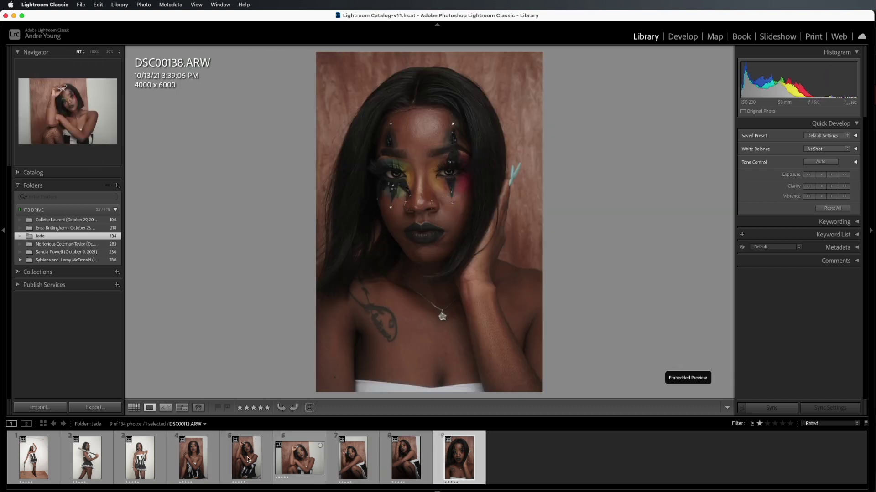
{"action": "left_click", "coordinate": [82, 463]}
{"action": "left_click", "coordinate": [55, 463]}
{"action": "left_click", "coordinate": [87, 461]}
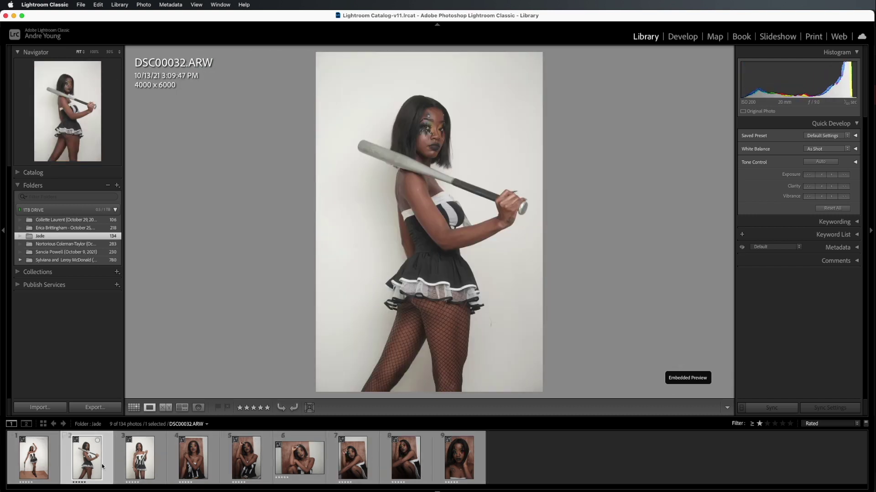
{"action": "left_click", "coordinate": [140, 462]}
{"action": "left_click", "coordinate": [193, 462]}
{"action": "left_click", "coordinate": [254, 461]}
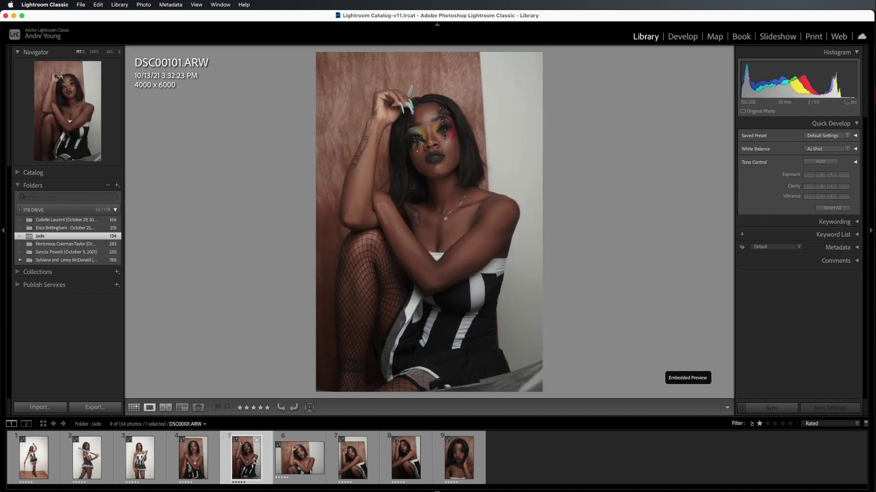
{"action": "left_click", "coordinate": [275, 457]}
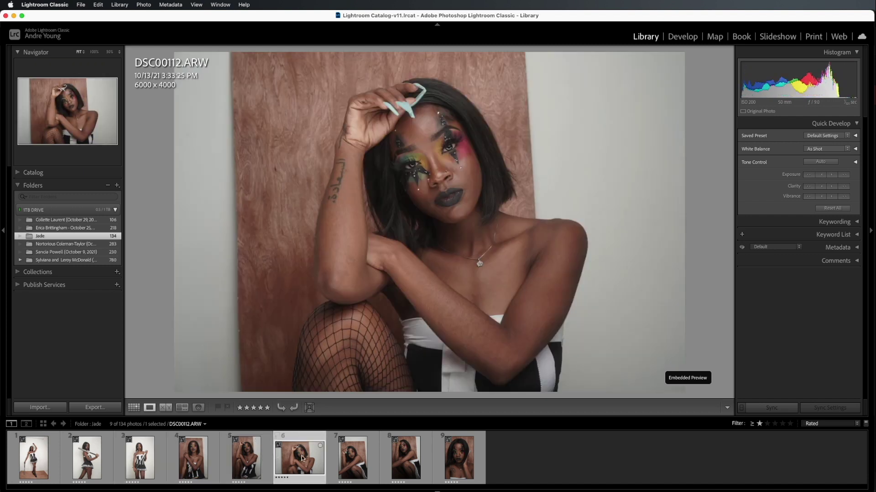
{"action": "left_click", "coordinate": [345, 458]}
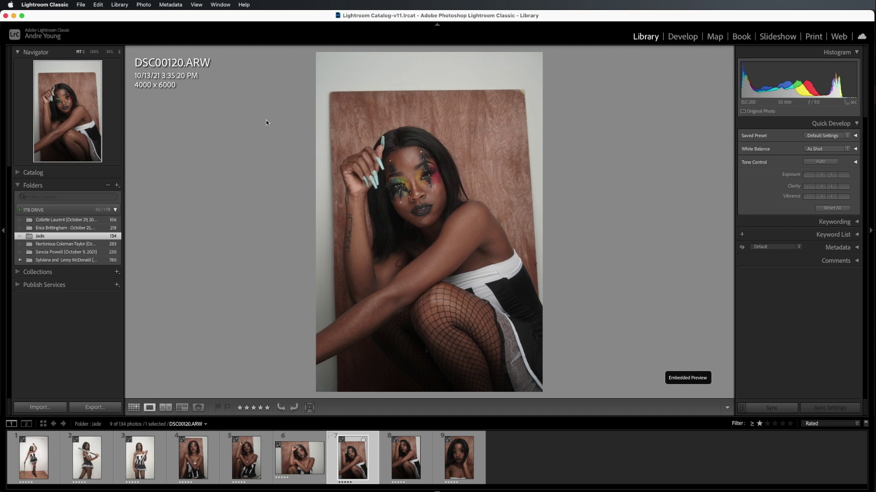
Switch the photo info overlay to exposure and lens details, and compare the camera settings across the rated photos.
{"action": "left_click", "coordinate": [34, 458]}
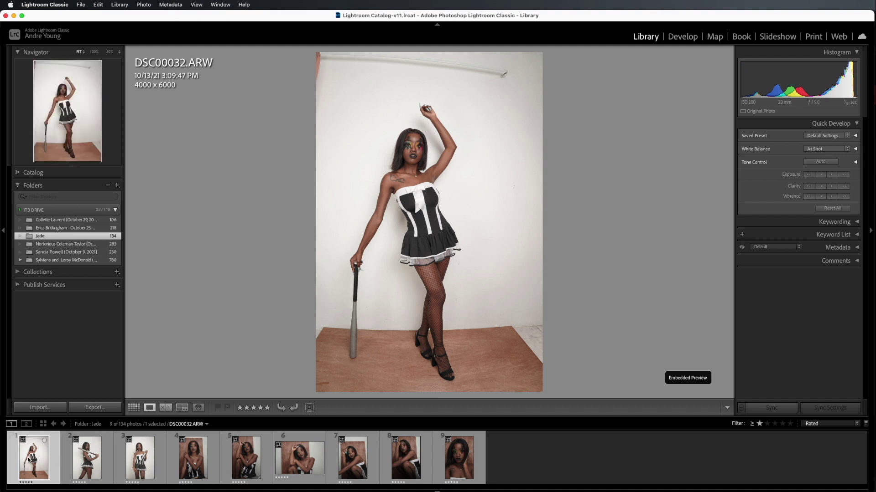
{"action": "key", "text": "i"}
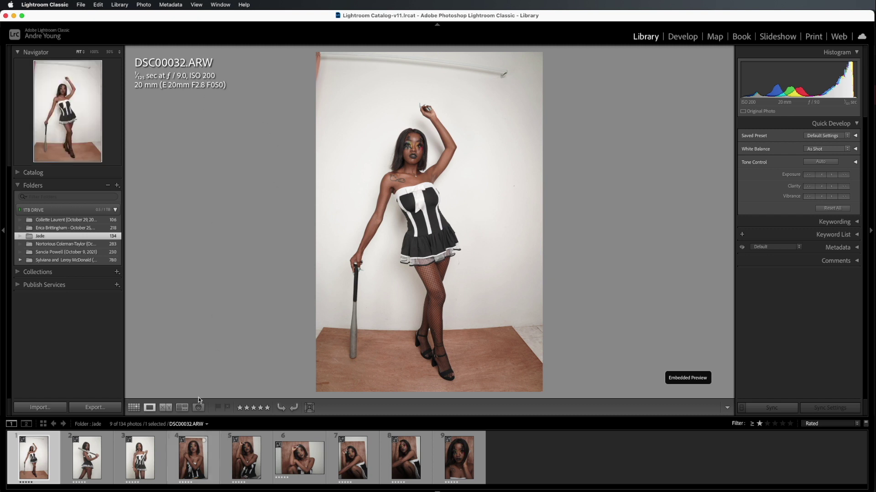
{"action": "left_click", "coordinate": [90, 464]}
{"action": "left_click", "coordinate": [140, 466]}
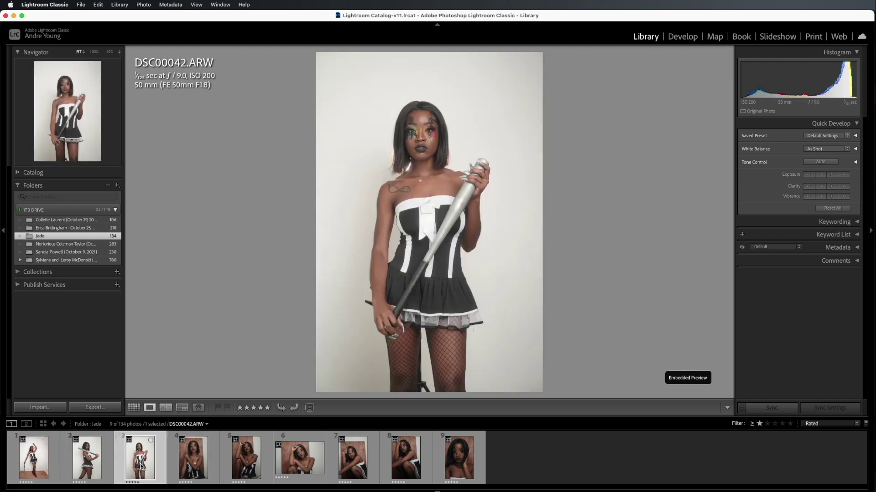
{"action": "left_click", "coordinate": [192, 460]}
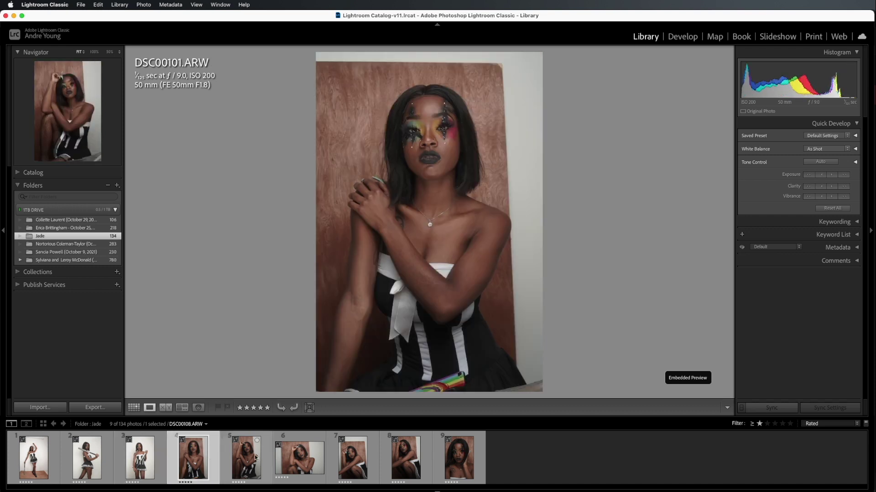
{"action": "left_click", "coordinate": [296, 461]}
{"action": "left_click", "coordinate": [54, 468]}
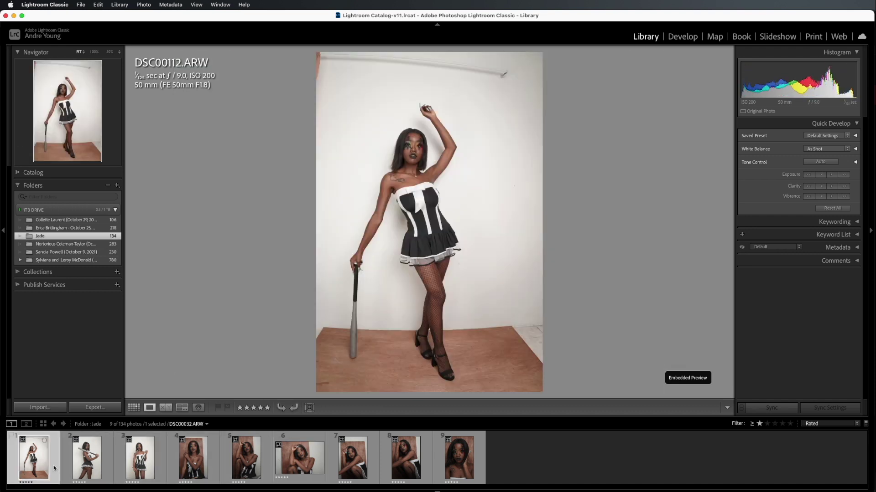
{"action": "left_click", "coordinate": [139, 465]}
{"action": "left_click", "coordinate": [245, 460]}
{"action": "left_click", "coordinate": [278, 458]}
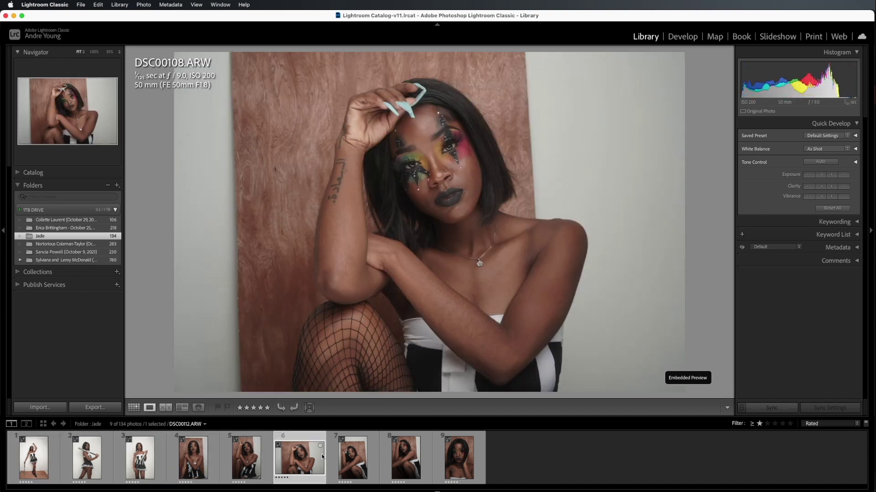
{"action": "left_click", "coordinate": [365, 458]}
{"action": "left_click", "coordinate": [406, 461]}
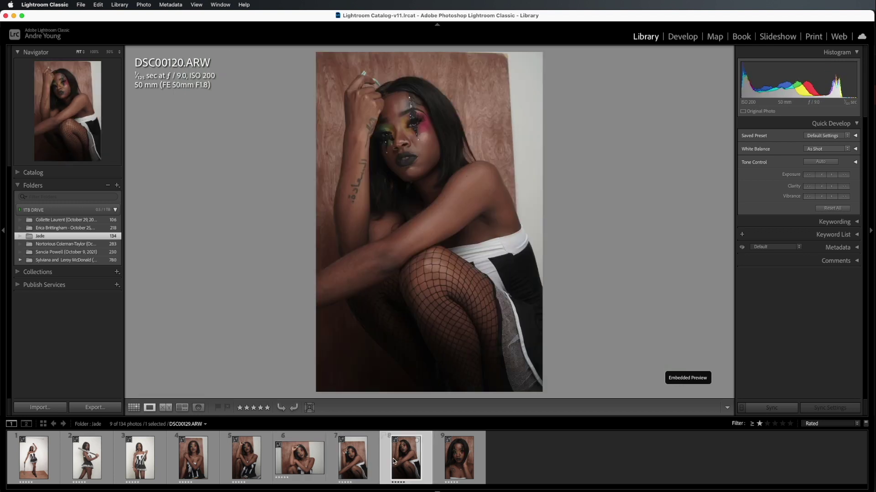
{"action": "left_click", "coordinate": [447, 464]}
{"action": "left_click", "coordinate": [294, 471]}
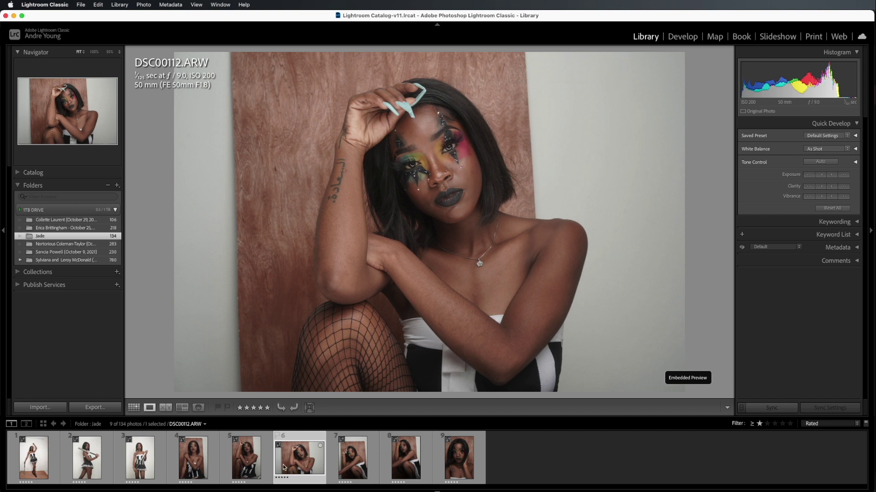
{"action": "left_click", "coordinate": [245, 465]}
{"action": "left_click", "coordinate": [209, 467]}
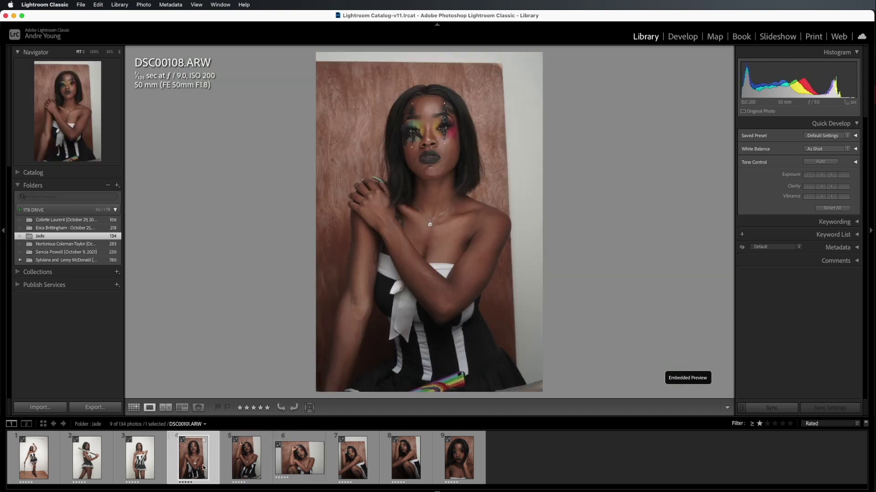
Open DSC00112.ARW in Photoshop and review its camera data in the file info.
{"action": "left_click", "coordinate": [314, 451]}
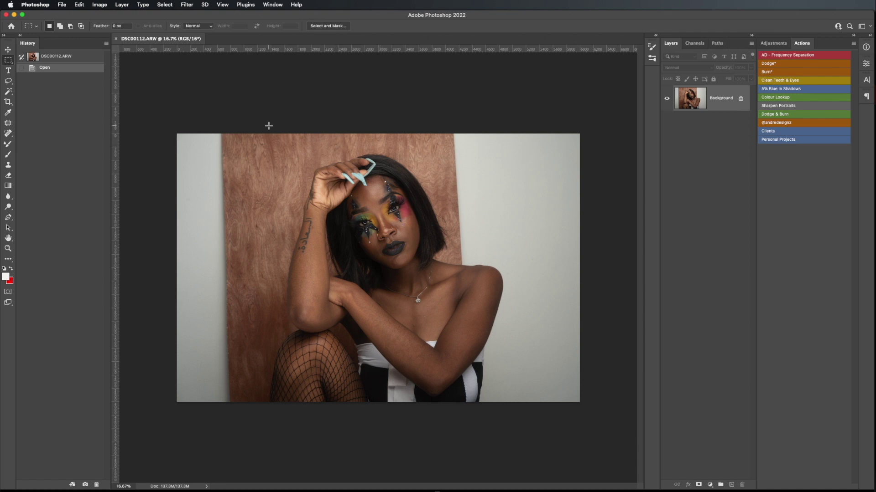
{"action": "left_click", "coordinate": [62, 5]}
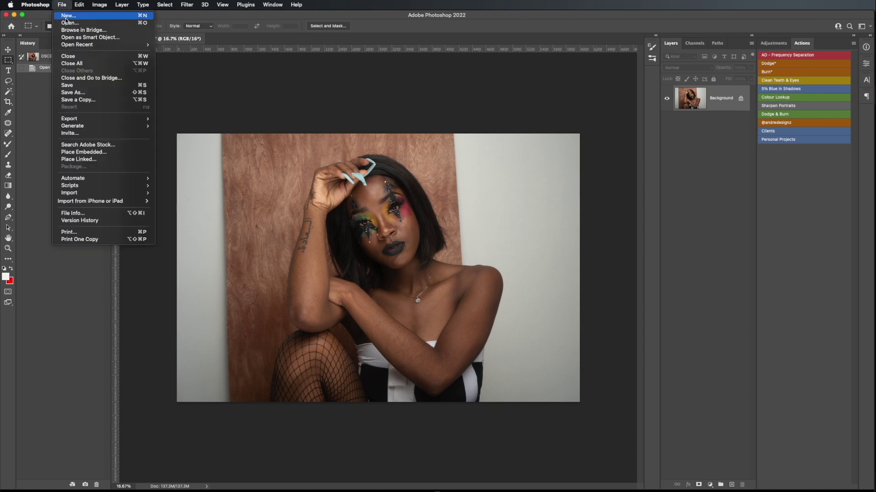
{"action": "left_click", "coordinate": [97, 214]}
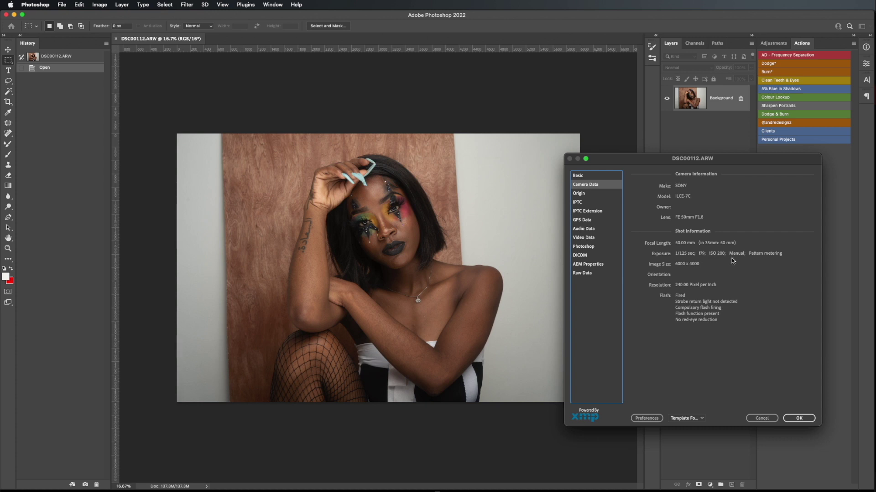
{"action": "left_click", "coordinate": [763, 418]}
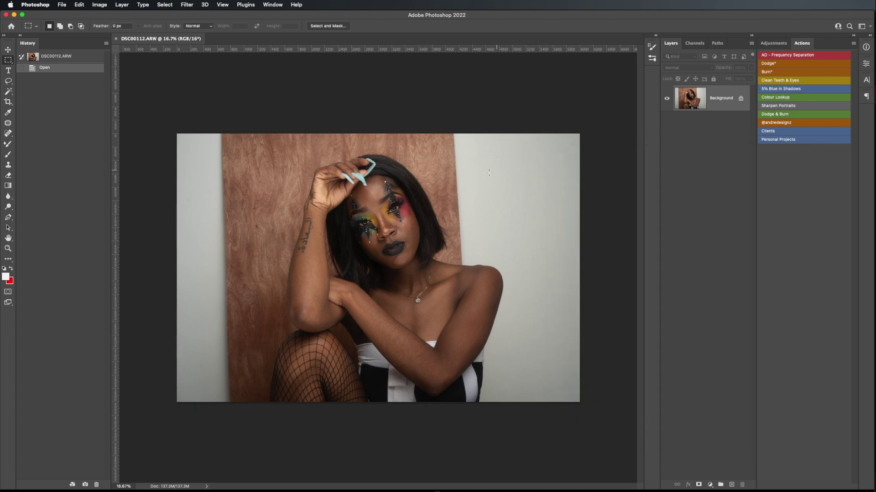
Crop the photo to a 4:5 portrait ratio, rotated so the wooden board's edge stands vertical.
{"action": "left_click", "coordinate": [8, 103]}
{"action": "left_click", "coordinate": [429, 199]}
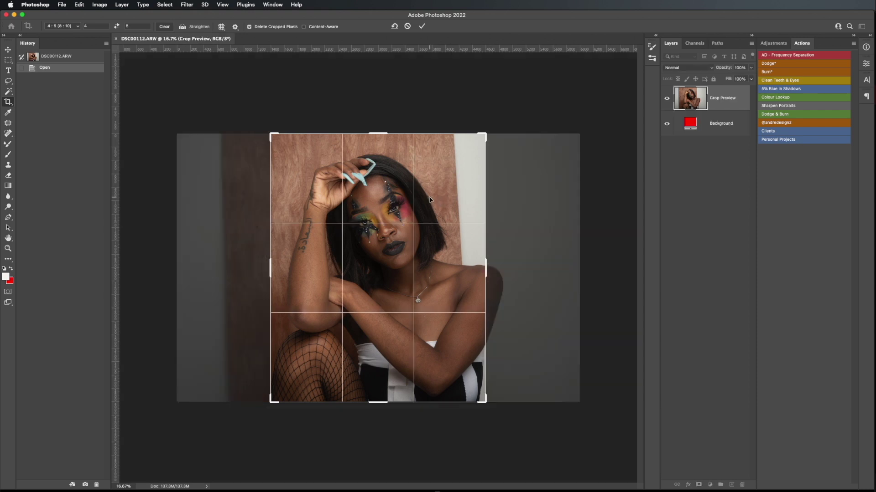
{"action": "left_click_drag", "start_coordinate": [513, 221], "coordinate": [533, 226]}
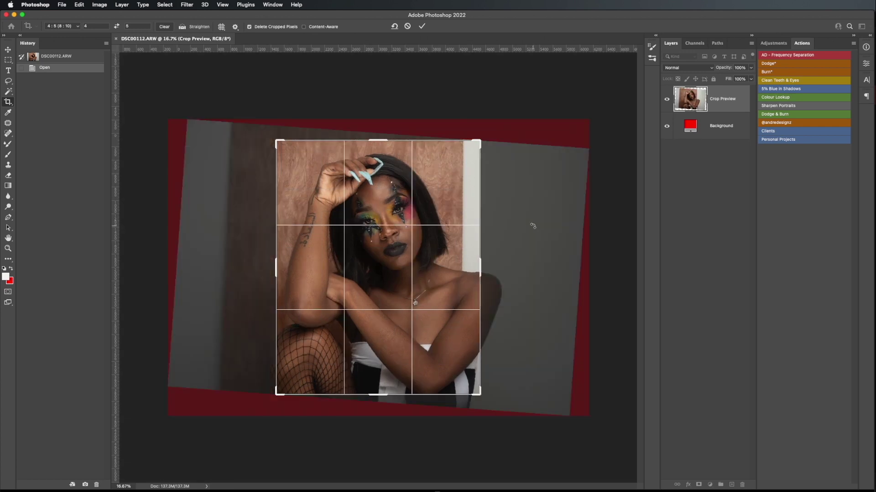
{"action": "key", "text": "Return"}
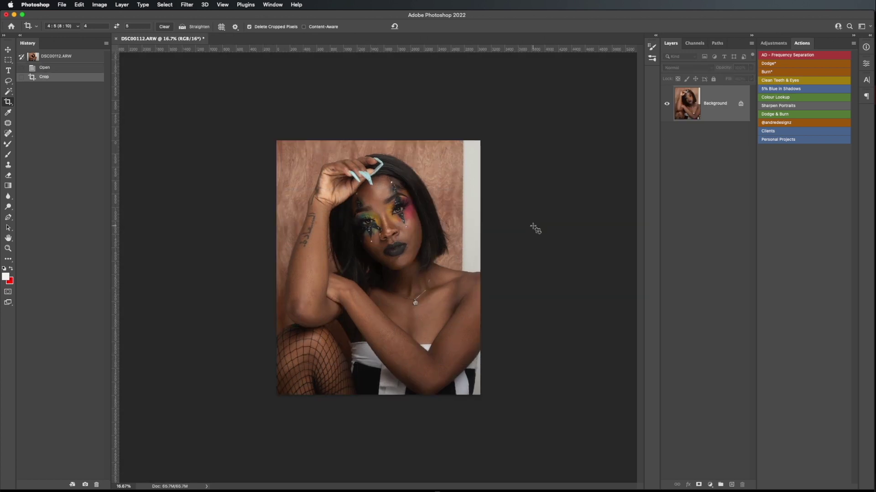
{"action": "key", "text": "super+0"}
{"action": "scroll", "coordinate": [425, 180], "scroll_direction": "up", "scroll_amount": 1}
{"action": "scroll", "coordinate": [425, 181], "scroll_direction": "down", "scroll_amount": 6}
{"action": "scroll", "coordinate": [425, 180], "scroll_direction": "up", "scroll_amount": 2}
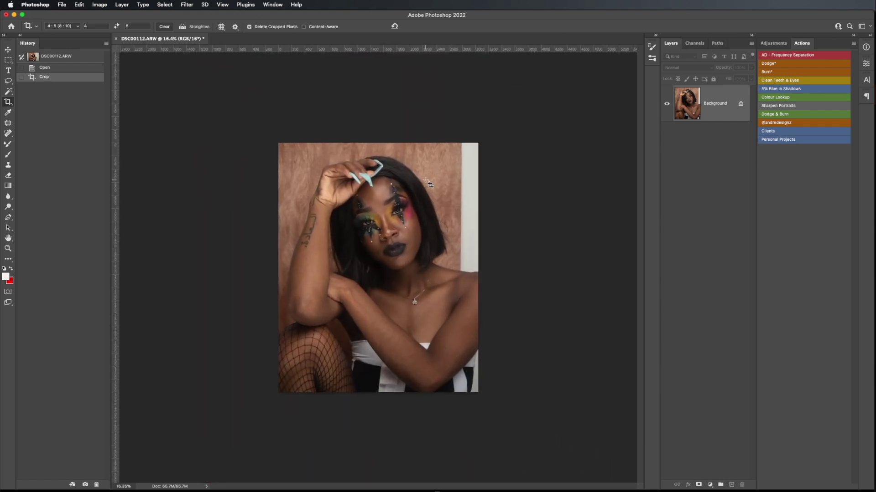
Try to extend the canvas beyond the photo with a second 4:5 crop, and undo both crops.
{"action": "left_click", "coordinate": [435, 191]}
{"action": "mouse_move", "coordinate": [478, 267]}
{"action": "left_mouse_down"}
{"action": "mouse_move", "coordinate": [493, 255]}
{"action": "mouse_move", "coordinate": [494, 272]}
{"action": "left_mouse_up"}
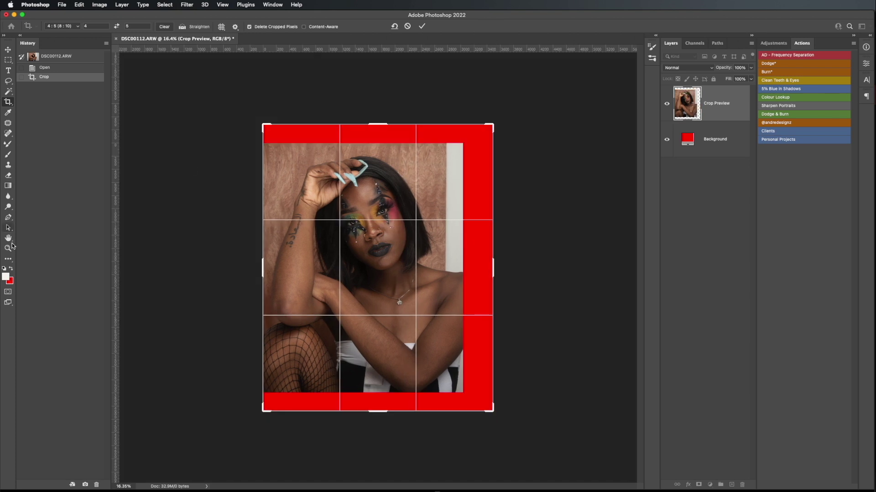
{"action": "left_click", "coordinate": [5, 277]}
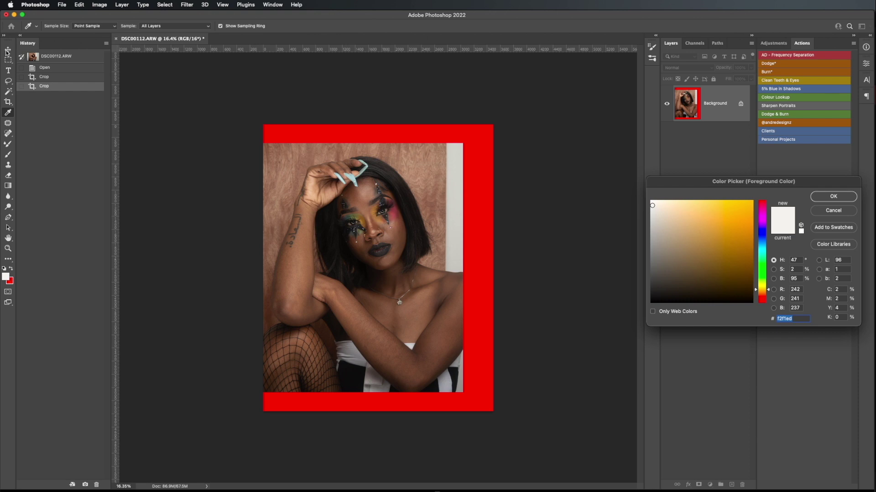
{"action": "key", "text": "Escape"}
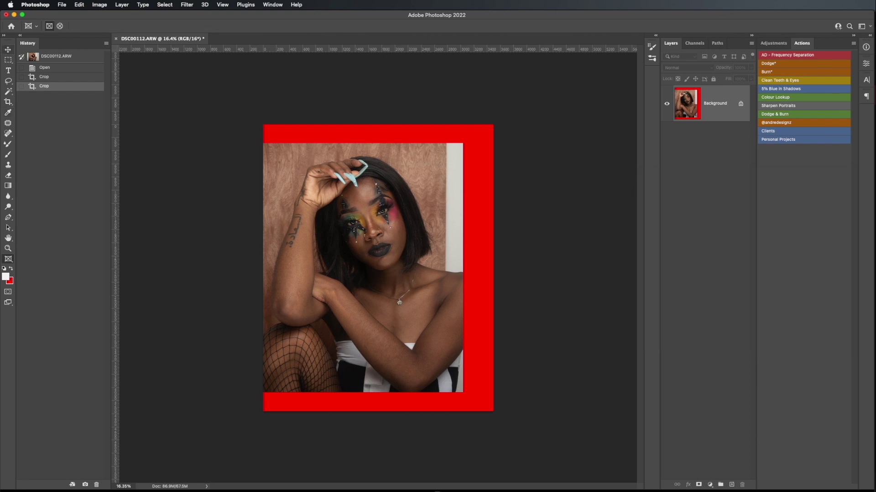
{"action": "key", "text": "super+z"}
{"action": "key", "text": "super+z"}
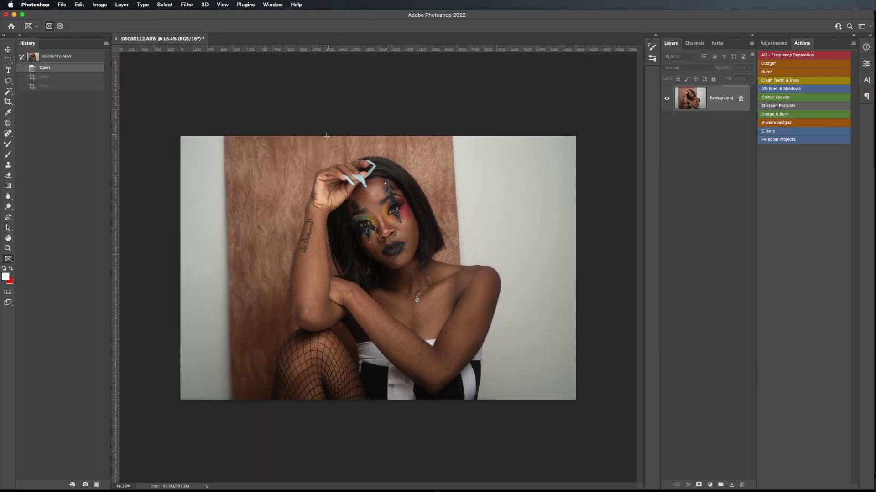
Crop the photo to 4:5 around the model, rotated to straighten the wooden board and tightened slightly at the edges.
{"action": "left_click", "coordinate": [8, 102]}
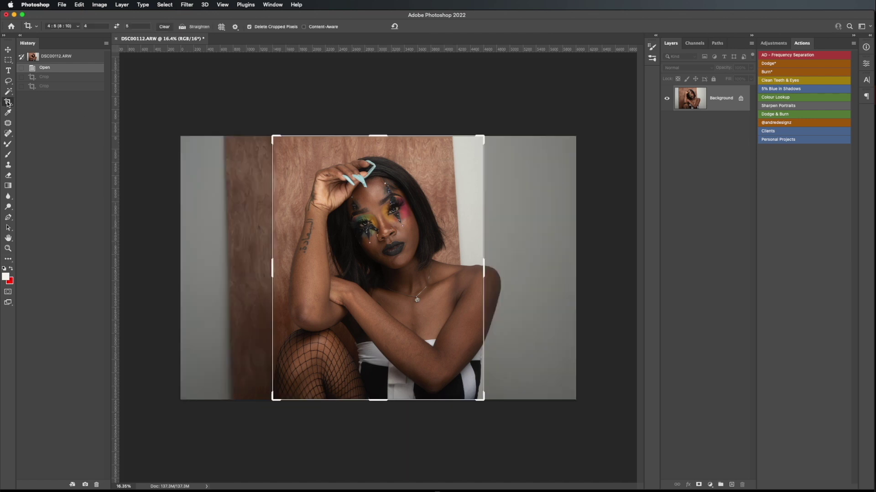
{"action": "left_click_drag", "start_coordinate": [449, 246], "coordinate": [431, 249]}
{"action": "left_click_drag", "start_coordinate": [506, 254], "coordinate": [509, 263]}
{"action": "left_click_drag", "start_coordinate": [415, 259], "coordinate": [449, 271]}
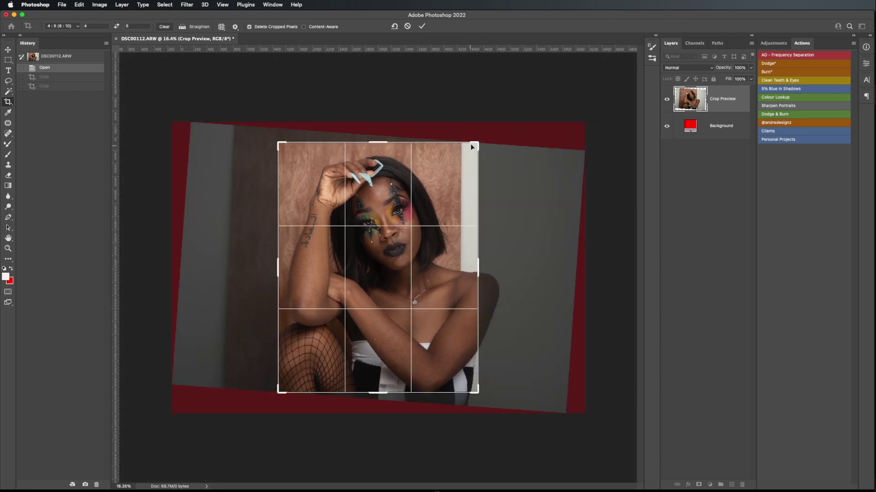
{"action": "left_click_drag", "start_coordinate": [476, 143], "coordinate": [473, 146]}
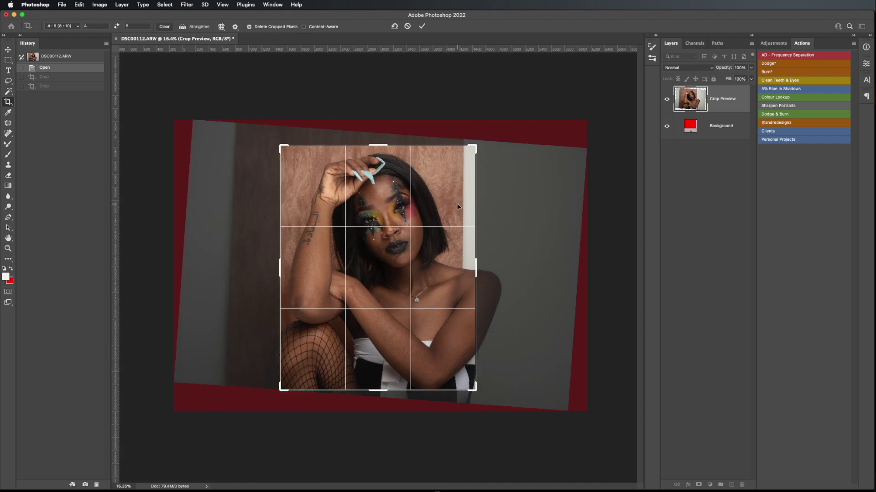
{"action": "key", "text": "Return"}
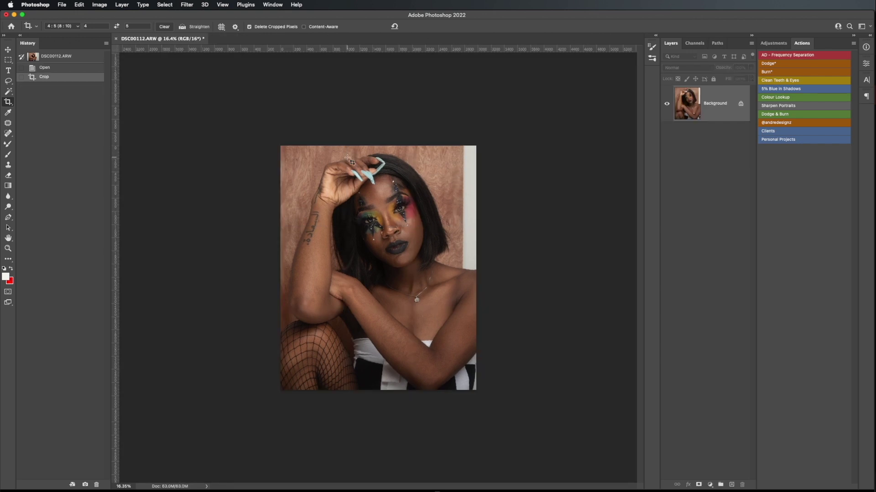
Duplicate the Background layer.
{"action": "scroll", "coordinate": [347, 158], "scroll_direction": "down", "scroll_amount": 4}
{"action": "scroll", "coordinate": [360, 172], "scroll_direction": "up", "scroll_amount": 8}
{"action": "scroll", "coordinate": [409, 162], "scroll_direction": "up", "scroll_amount": 4}
{"action": "left_click_drag", "start_coordinate": [704, 105], "coordinate": [732, 485]}
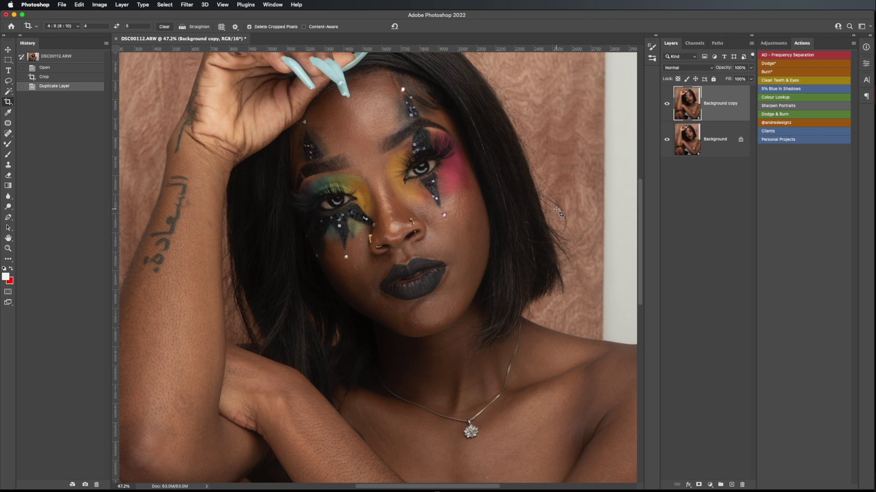
Patch out the small blemishes on the face with the Patch tool on the duplicated layer.
{"action": "key", "text": "j"}
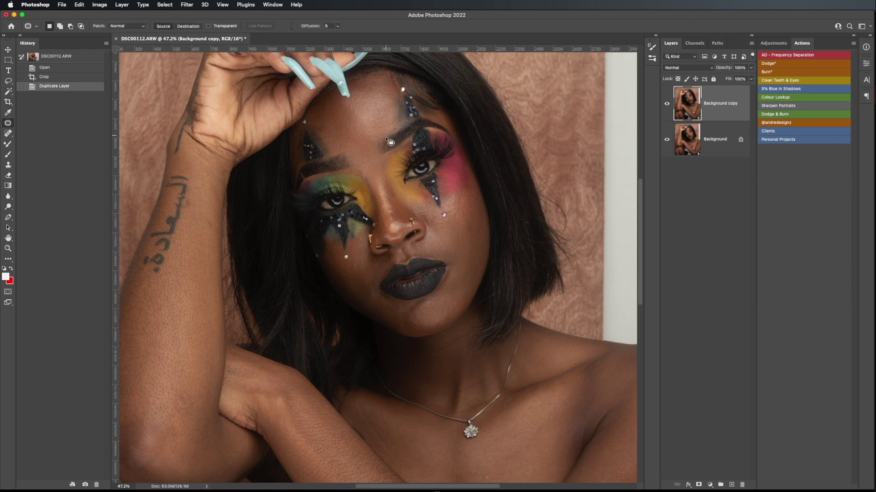
{"action": "left_click_drag", "start_coordinate": [454, 199], "coordinate": [475, 248]}
{"action": "key", "text": "super+d"}
{"action": "key", "text": "space"}
{"action": "mouse_move", "coordinate": [308, 278]}
{"action": "left_mouse_down"}
{"action": "mouse_move", "coordinate": [402, 206]}
{"action": "mouse_move", "coordinate": [349, 218]}
{"action": "left_mouse_up"}
{"action": "left_click_drag", "start_coordinate": [378, 179], "coordinate": [386, 177]}
{"action": "key", "text": "super+d"}
{"action": "key", "text": "space"}
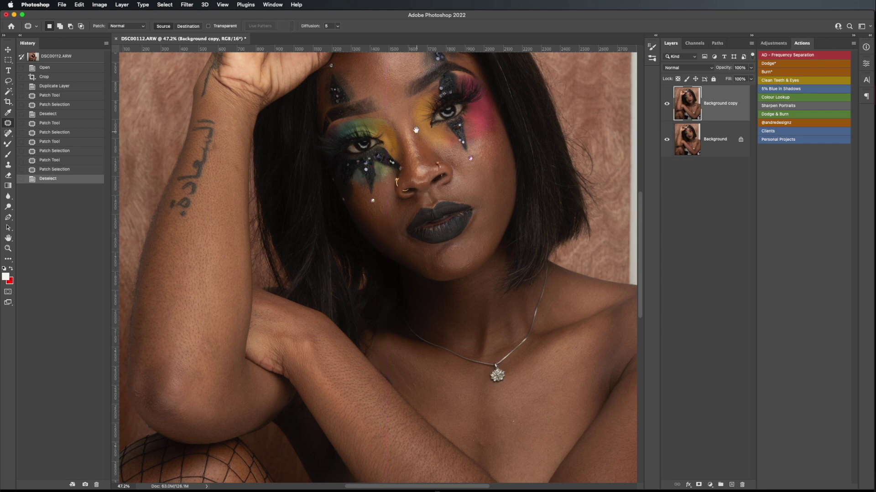
{"action": "left_click_drag", "start_coordinate": [416, 130], "coordinate": [423, 208]}
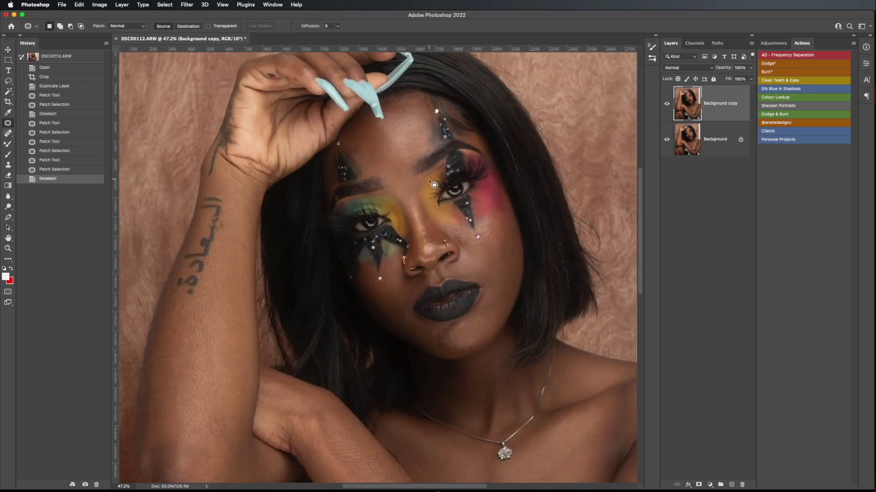
Patch out uneven skin spots on the chest and shoulder around the necklace.
{"action": "mouse_move", "coordinate": [393, 411]}
{"action": "left_mouse_down"}
{"action": "mouse_move", "coordinate": [401, 219]}
{"action": "mouse_move", "coordinate": [379, 154]}
{"action": "mouse_move", "coordinate": [319, 68]}
{"action": "left_mouse_up"}
{"action": "mouse_move", "coordinate": [370, 176]}
{"action": "left_mouse_down"}
{"action": "mouse_move", "coordinate": [363, 239]}
{"action": "mouse_move", "coordinate": [422, 257]}
{"action": "left_mouse_up"}
{"action": "mouse_move", "coordinate": [416, 257]}
{"action": "left_mouse_down"}
{"action": "mouse_move", "coordinate": [421, 240]}
{"action": "mouse_move", "coordinate": [443, 227]}
{"action": "mouse_move", "coordinate": [449, 236]}
{"action": "left_mouse_up"}
{"action": "key", "text": "super+d"}
{"action": "mouse_move", "coordinate": [447, 233]}
{"action": "left_mouse_down"}
{"action": "mouse_move", "coordinate": [485, 232]}
{"action": "mouse_move", "coordinate": [434, 295]}
{"action": "left_mouse_up"}
{"action": "key", "text": "super+d"}
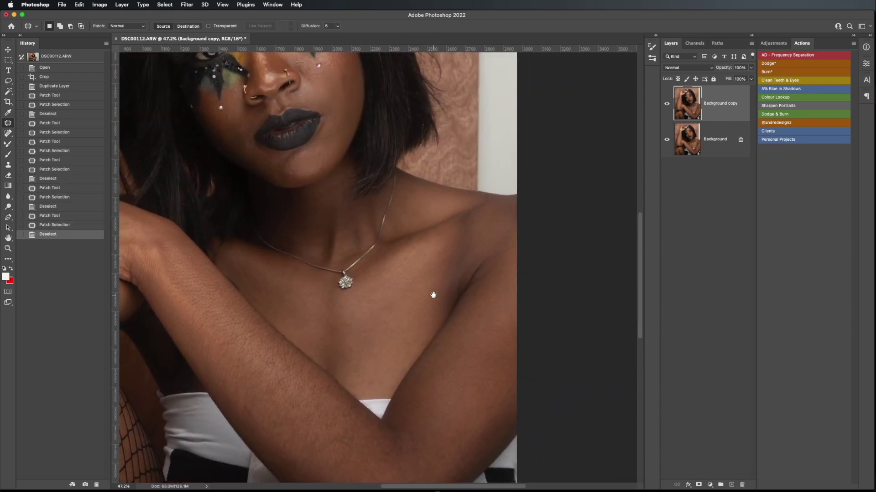
{"action": "left_click_drag", "start_coordinate": [443, 256], "coordinate": [447, 291]}
{"action": "left_click_drag", "start_coordinate": [445, 292], "coordinate": [445, 290]}
{"action": "left_click_drag", "start_coordinate": [413, 261], "coordinate": [456, 277]}
Patch the blemish on the chin and clear the selection.
{"action": "left_click_drag", "start_coordinate": [322, 189], "coordinate": [314, 192]}
{"action": "left_click_drag", "start_coordinate": [315, 193], "coordinate": [336, 192]}
{"action": "key", "text": "super+d"}
{"action": "key", "text": "super+d"}
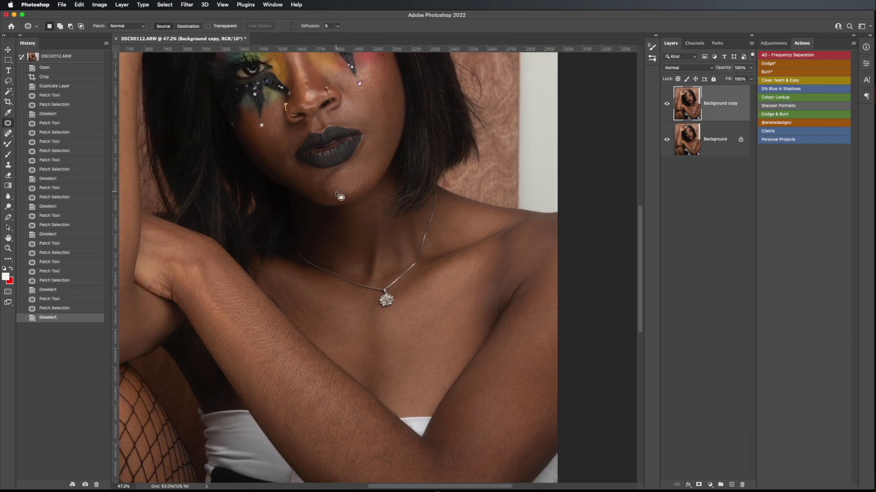
Patch the marks on the raised forearm beside the tattoo and clear the selection.
{"action": "left_click_drag", "start_coordinate": [332, 133], "coordinate": [476, 296]}
{"action": "mouse_move", "coordinate": [247, 227]}
{"action": "left_mouse_down"}
{"action": "mouse_move", "coordinate": [242, 234]}
{"action": "mouse_move", "coordinate": [253, 235]}
{"action": "left_mouse_up"}
{"action": "mouse_move", "coordinate": [253, 235]}
{"action": "left_mouse_down"}
{"action": "mouse_move", "coordinate": [248, 257]}
{"action": "mouse_move", "coordinate": [264, 247]}
{"action": "mouse_move", "coordinate": [276, 262]}
{"action": "left_mouse_up"}
{"action": "key", "text": "super+d"}
{"action": "left_click_drag", "start_coordinate": [274, 259], "coordinate": [270, 273]}
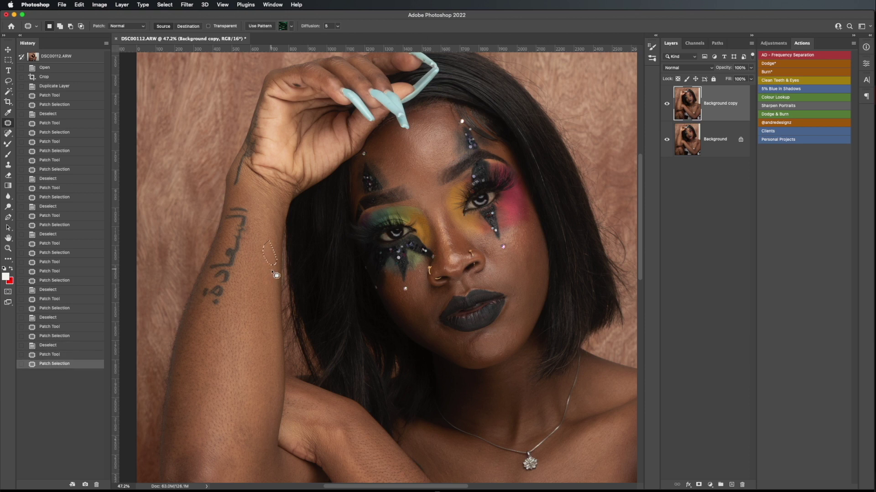
{"action": "key", "text": "super+d"}
Run the AD - Frequency Separation action on the patched layer with a Gaussian Blur radius of 6.4 pixels.
{"action": "scroll", "coordinate": [336, 168], "scroll_direction": "down", "scroll_amount": 10}
{"action": "scroll", "coordinate": [372, 174], "scroll_direction": "up", "scroll_amount": 3}
{"action": "scroll", "coordinate": [376, 177], "scroll_direction": "up", "scroll_amount": 1}
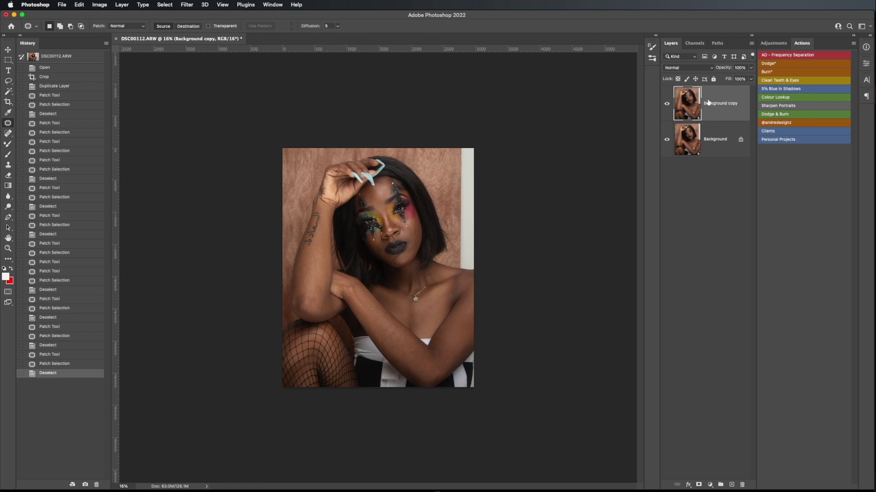
{"action": "left_click", "coordinate": [777, 57]}
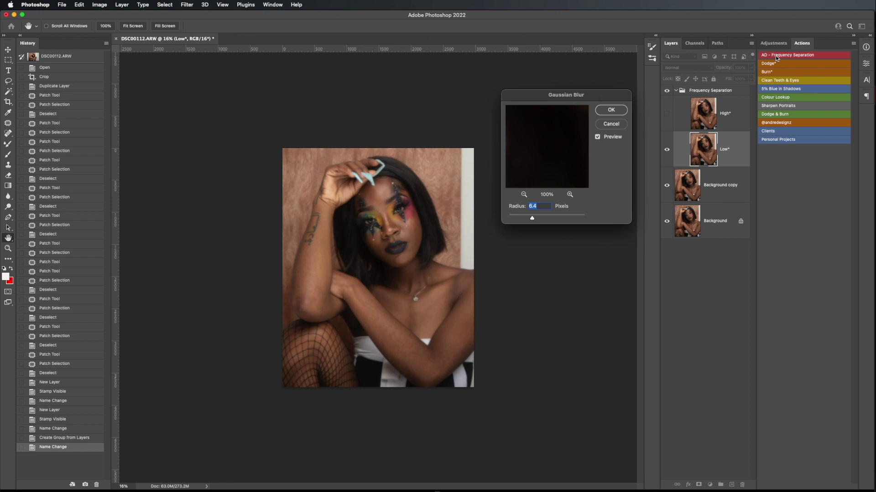
{"action": "left_click", "coordinate": [612, 111]}
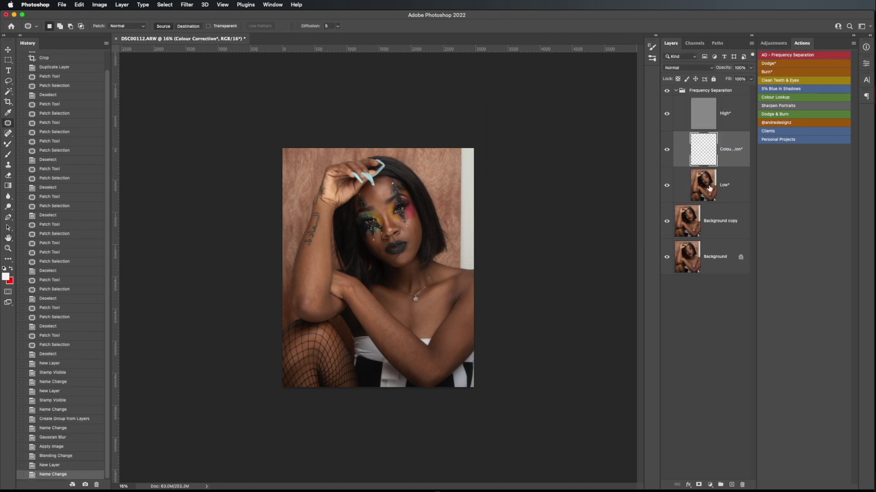
Smooth the skin tones of the raised arm and elbow on the Low* layer with the Mixer Brush.
{"action": "left_click", "coordinate": [709, 188]}
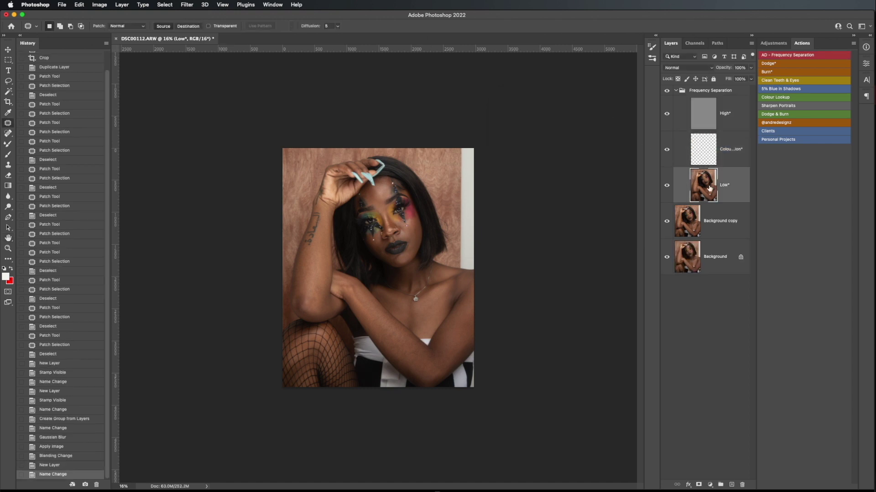
{"action": "left_click", "coordinate": [8, 145]}
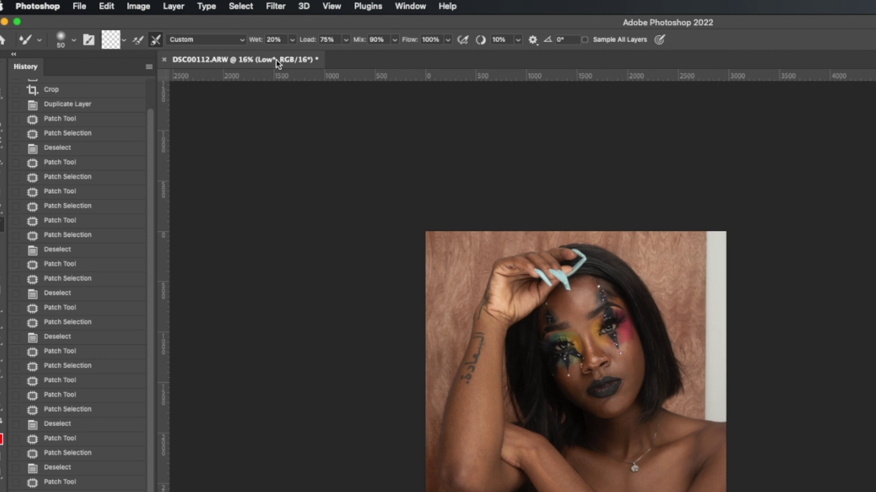
{"action": "left_click", "coordinate": [156, 41]}
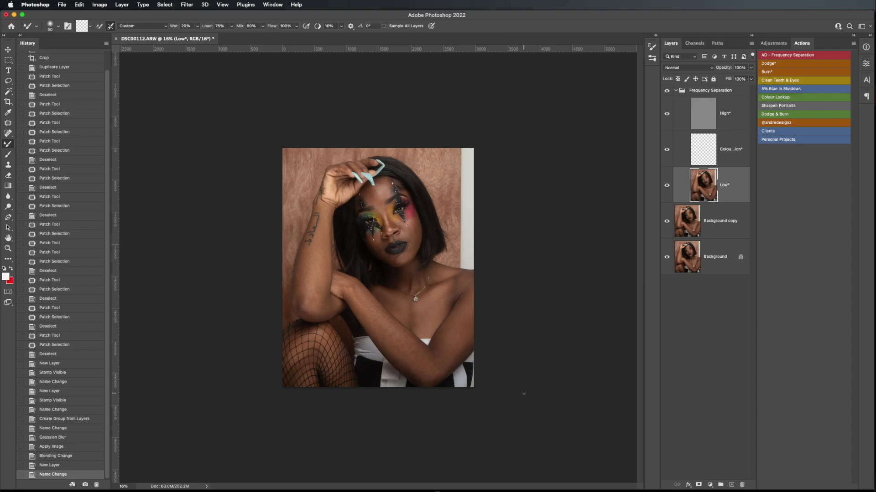
{"action": "scroll", "coordinate": [512, 387], "scroll_direction": "down", "scroll_amount": 1}
{"action": "scroll", "coordinate": [512, 387], "scroll_direction": "up", "scroll_amount": 4}
{"action": "scroll", "coordinate": [512, 387], "scroll_direction": "up", "scroll_amount": 3}
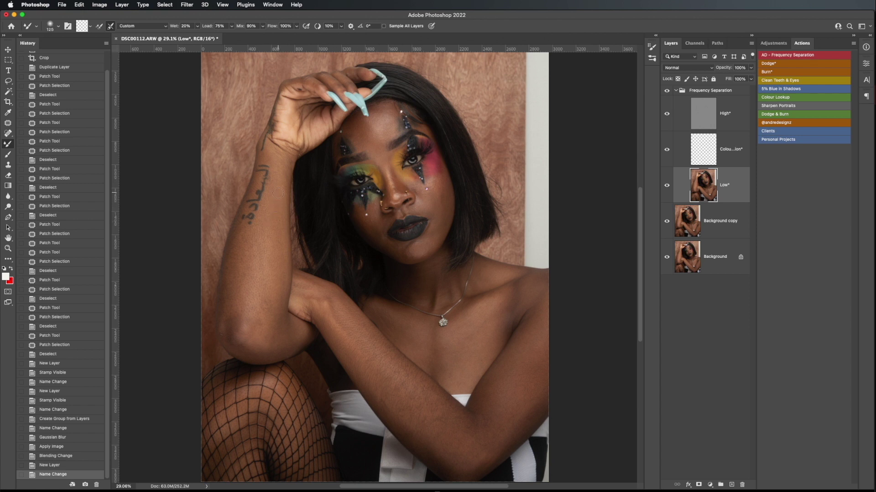
{"action": "mouse_move", "coordinate": [268, 324]}
{"action": "left_mouse_down"}
{"action": "mouse_move", "coordinate": [275, 227]}
{"action": "mouse_move", "coordinate": [258, 325]}
{"action": "left_mouse_up"}
{"action": "left_click_drag", "start_coordinate": [255, 248], "coordinate": [237, 323]}
{"action": "left_click_drag", "start_coordinate": [234, 285], "coordinate": [231, 324]}
{"action": "left_click_drag", "start_coordinate": [243, 235], "coordinate": [243, 251]}
{"action": "left_click_drag", "start_coordinate": [234, 326], "coordinate": [231, 321]}
{"action": "mouse_move", "coordinate": [232, 321]}
{"action": "left_mouse_down"}
{"action": "mouse_move", "coordinate": [243, 340]}
{"action": "mouse_move", "coordinate": [263, 349]}
{"action": "mouse_move", "coordinate": [290, 342]}
{"action": "mouse_move", "coordinate": [294, 332]}
{"action": "mouse_move", "coordinate": [267, 335]}
{"action": "left_mouse_up"}
{"action": "mouse_move", "coordinate": [251, 336]}
{"action": "left_mouse_down"}
{"action": "mouse_move", "coordinate": [252, 314]}
{"action": "mouse_move", "coordinate": [261, 332]}
{"action": "mouse_move", "coordinate": [276, 331]}
{"action": "mouse_move", "coordinate": [273, 315]}
{"action": "mouse_move", "coordinate": [265, 326]}
{"action": "left_mouse_up"}
{"action": "mouse_move", "coordinate": [256, 294]}
{"action": "left_mouse_down"}
{"action": "mouse_move", "coordinate": [258, 249]}
{"action": "mouse_move", "coordinate": [244, 306]}
{"action": "left_mouse_up"}
{"action": "left_click_drag", "start_coordinate": [281, 162], "coordinate": [281, 228]}
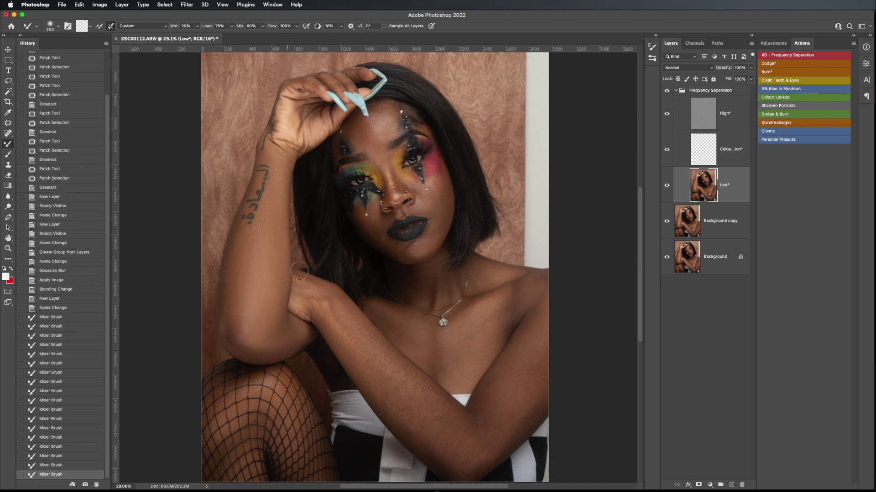
Blend the skin tones along the crossed forearm with a larger Mixer Brush.
{"action": "mouse_move", "coordinate": [413, 424]}
{"action": "left_mouse_down"}
{"action": "mouse_move", "coordinate": [470, 471]}
{"action": "mouse_move", "coordinate": [415, 446]}
{"action": "mouse_move", "coordinate": [362, 380]}
{"action": "left_mouse_up"}
{"action": "left_click_drag", "start_coordinate": [348, 317], "coordinate": [481, 461]}
{"action": "left_click_drag", "start_coordinate": [409, 409], "coordinate": [416, 415]}
{"action": "key", "text": "bracketright"}
{"action": "mouse_move", "coordinate": [333, 310]}
{"action": "left_mouse_down"}
{"action": "mouse_move", "coordinate": [370, 359]}
{"action": "mouse_move", "coordinate": [473, 436]}
{"action": "left_mouse_up"}
{"action": "left_click_drag", "start_coordinate": [473, 436], "coordinate": [464, 440]}
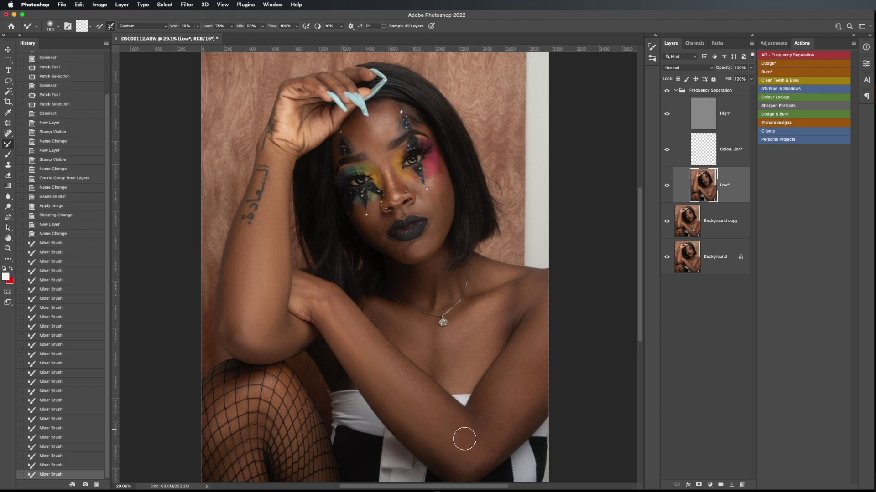
Blend the skin tones of the crossed arm's elbow and upper arm, and touch up the forearm near the wrist.
{"action": "mouse_move", "coordinate": [490, 367]}
{"action": "left_mouse_down"}
{"action": "mouse_move", "coordinate": [528, 342]}
{"action": "mouse_move", "coordinate": [492, 398]}
{"action": "left_mouse_up"}
{"action": "left_click_drag", "start_coordinate": [520, 361], "coordinate": [477, 440]}
{"action": "left_click_drag", "start_coordinate": [494, 432], "coordinate": [483, 445]}
{"action": "left_click_drag", "start_coordinate": [482, 445], "coordinate": [537, 395]}
{"action": "mouse_move", "coordinate": [537, 395]}
{"action": "left_mouse_down"}
{"action": "mouse_move", "coordinate": [493, 421]}
{"action": "mouse_move", "coordinate": [553, 350]}
{"action": "left_mouse_up"}
{"action": "mouse_move", "coordinate": [500, 395]}
{"action": "left_mouse_down"}
{"action": "mouse_move", "coordinate": [537, 336]}
{"action": "mouse_move", "coordinate": [546, 381]}
{"action": "mouse_move", "coordinate": [501, 447]}
{"action": "left_mouse_up"}
{"action": "left_click_drag", "start_coordinate": [546, 400], "coordinate": [528, 419]}
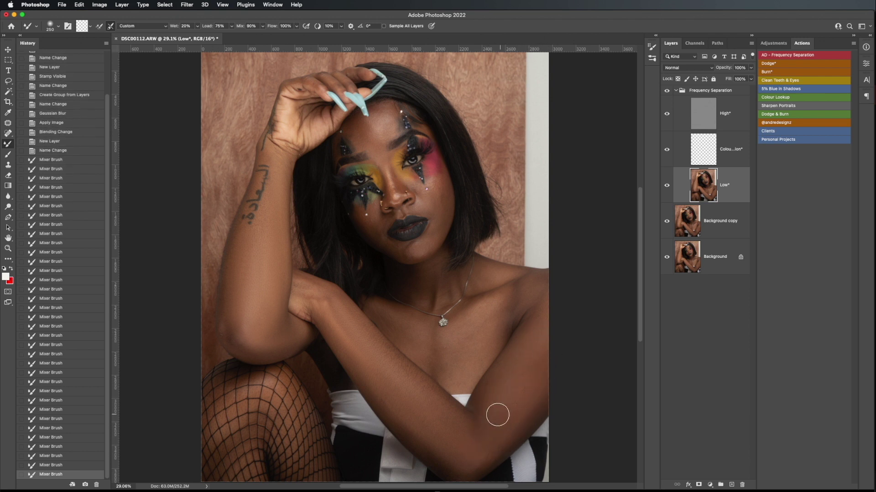
{"action": "mouse_move", "coordinate": [338, 315]}
{"action": "left_mouse_down"}
{"action": "mouse_move", "coordinate": [379, 363]}
{"action": "mouse_move", "coordinate": [368, 356]}
{"action": "left_mouse_up"}
Smooth the chest, shoulder and neck tones with a smaller Mixer Brush.
{"action": "key", "text": "["}
{"action": "mouse_move", "coordinate": [383, 320]}
{"action": "left_mouse_down"}
{"action": "mouse_move", "coordinate": [427, 361]}
{"action": "mouse_move", "coordinate": [383, 317]}
{"action": "mouse_move", "coordinate": [413, 328]}
{"action": "mouse_move", "coordinate": [373, 305]}
{"action": "mouse_move", "coordinate": [411, 326]}
{"action": "mouse_move", "coordinate": [418, 354]}
{"action": "mouse_move", "coordinate": [451, 359]}
{"action": "mouse_move", "coordinate": [439, 337]}
{"action": "mouse_move", "coordinate": [440, 380]}
{"action": "mouse_move", "coordinate": [433, 346]}
{"action": "mouse_move", "coordinate": [451, 374]}
{"action": "mouse_move", "coordinate": [450, 358]}
{"action": "mouse_move", "coordinate": [454, 383]}
{"action": "mouse_move", "coordinate": [478, 366]}
{"action": "mouse_move", "coordinate": [463, 367]}
{"action": "mouse_move", "coordinate": [486, 322]}
{"action": "mouse_move", "coordinate": [450, 342]}
{"action": "left_mouse_up"}
{"action": "mouse_move", "coordinate": [498, 305]}
{"action": "left_mouse_down"}
{"action": "mouse_move", "coordinate": [488, 332]}
{"action": "mouse_move", "coordinate": [521, 305]}
{"action": "mouse_move", "coordinate": [493, 338]}
{"action": "left_mouse_up"}
{"action": "left_click_drag", "start_coordinate": [525, 306], "coordinate": [490, 329]}
{"action": "mouse_move", "coordinate": [526, 286]}
{"action": "left_mouse_down"}
{"action": "mouse_move", "coordinate": [507, 297]}
{"action": "mouse_move", "coordinate": [506, 328]}
{"action": "mouse_move", "coordinate": [484, 354]}
{"action": "left_mouse_up"}
{"action": "mouse_move", "coordinate": [516, 319]}
{"action": "left_mouse_down"}
{"action": "mouse_move", "coordinate": [497, 338]}
{"action": "mouse_move", "coordinate": [497, 319]}
{"action": "left_mouse_up"}
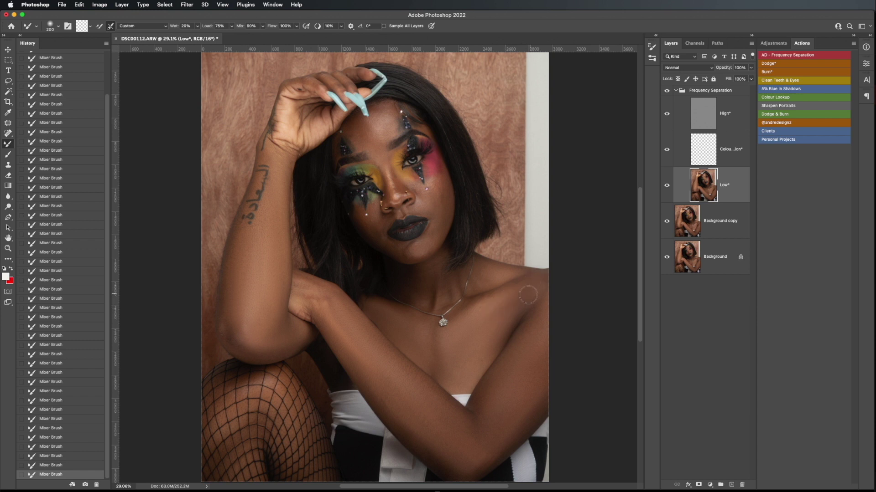
{"action": "mouse_move", "coordinate": [551, 279]}
{"action": "left_mouse_down"}
{"action": "mouse_move", "coordinate": [521, 311]}
{"action": "mouse_move", "coordinate": [521, 302]}
{"action": "left_mouse_up"}
{"action": "mouse_move", "coordinate": [446, 283]}
{"action": "left_mouse_down"}
{"action": "mouse_move", "coordinate": [444, 297]}
{"action": "mouse_move", "coordinate": [448, 282]}
{"action": "mouse_move", "coordinate": [427, 286]}
{"action": "mouse_move", "coordinate": [413, 276]}
{"action": "mouse_move", "coordinate": [431, 287]}
{"action": "left_mouse_up"}
{"action": "mouse_move", "coordinate": [463, 380]}
{"action": "left_mouse_down"}
{"action": "mouse_move", "coordinate": [495, 335]}
{"action": "mouse_move", "coordinate": [471, 351]}
{"action": "mouse_move", "coordinate": [472, 332]}
{"action": "mouse_move", "coordinate": [455, 357]}
{"action": "mouse_move", "coordinate": [472, 326]}
{"action": "mouse_move", "coordinate": [496, 345]}
{"action": "mouse_move", "coordinate": [492, 316]}
{"action": "mouse_move", "coordinate": [535, 287]}
{"action": "mouse_move", "coordinate": [493, 331]}
{"action": "mouse_move", "coordinate": [530, 308]}
{"action": "mouse_move", "coordinate": [536, 383]}
{"action": "left_mouse_up"}
Smooth the tones of the cheeks, jaw and forehead with the Mixer Brush, adjusting its size to each area.
{"action": "key", "text": "["}
{"action": "left_click_drag", "start_coordinate": [440, 217], "coordinate": [421, 249]}
{"action": "left_click_drag", "start_coordinate": [448, 196], "coordinate": [444, 205]}
{"action": "left_click_drag", "start_coordinate": [417, 254], "coordinate": [385, 246]}
{"action": "mouse_move", "coordinate": [370, 215]}
{"action": "left_mouse_down"}
{"action": "mouse_move", "coordinate": [405, 254]}
{"action": "mouse_move", "coordinate": [366, 223]}
{"action": "mouse_move", "coordinate": [374, 211]}
{"action": "left_mouse_up"}
{"action": "left_click_drag", "start_coordinate": [447, 183], "coordinate": [433, 205]}
{"action": "key", "text": "bracketright"}
{"action": "mouse_move", "coordinate": [368, 134]}
{"action": "left_mouse_down"}
{"action": "mouse_move", "coordinate": [351, 126]}
{"action": "mouse_move", "coordinate": [395, 126]}
{"action": "mouse_move", "coordinate": [377, 106]}
{"action": "left_mouse_up"}
{"action": "mouse_move", "coordinate": [372, 148]}
{"action": "left_mouse_down"}
{"action": "mouse_move", "coordinate": [361, 125]}
{"action": "mouse_move", "coordinate": [371, 146]}
{"action": "mouse_move", "coordinate": [355, 129]}
{"action": "mouse_move", "coordinate": [370, 142]}
{"action": "left_mouse_up"}
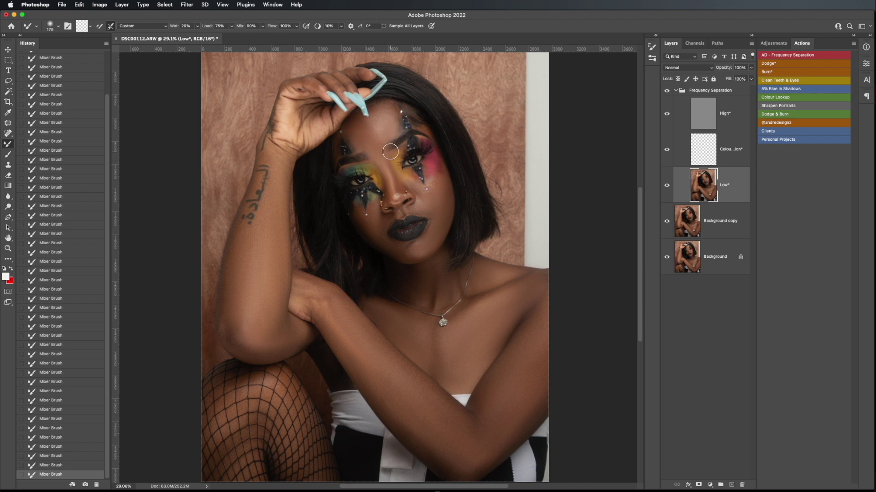
Compare the face before and after smoothing by toggling the Frequency Separation group's visibility.
{"action": "scroll", "coordinate": [416, 202], "scroll_direction": "up", "scroll_amount": 5}
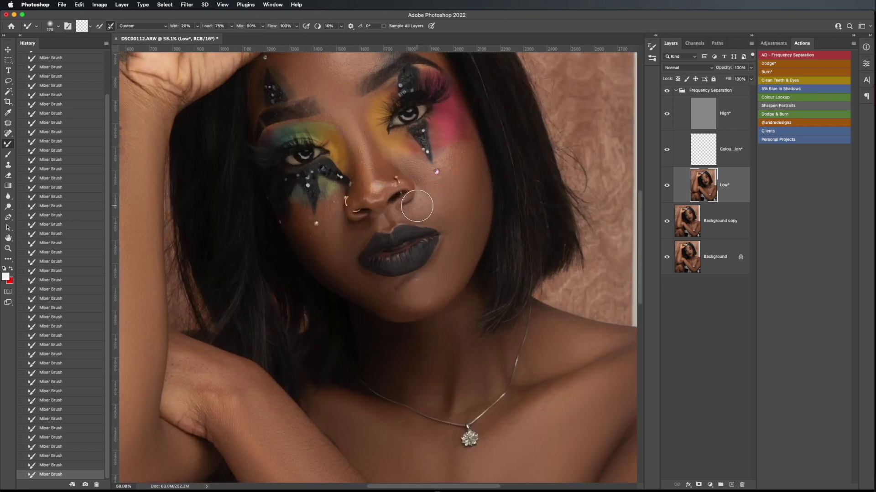
{"action": "scroll", "coordinate": [416, 206], "scroll_direction": "down", "scroll_amount": 1}
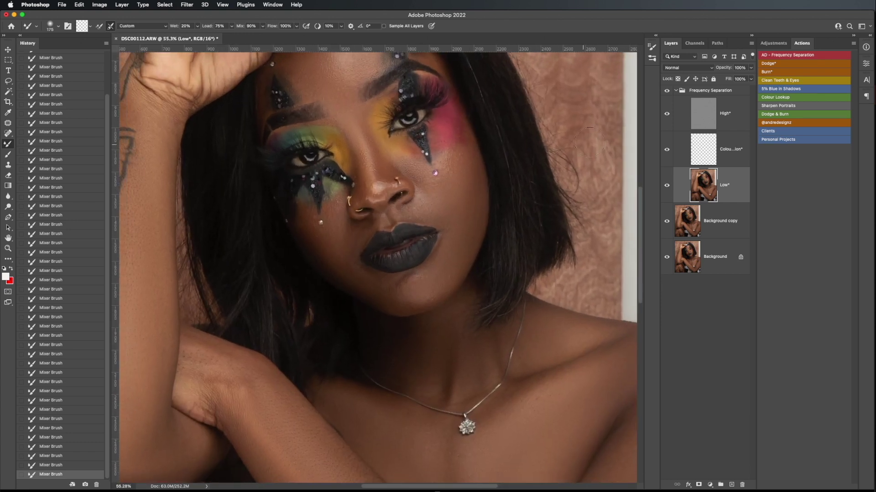
{"action": "left_click", "coordinate": [667, 96]}
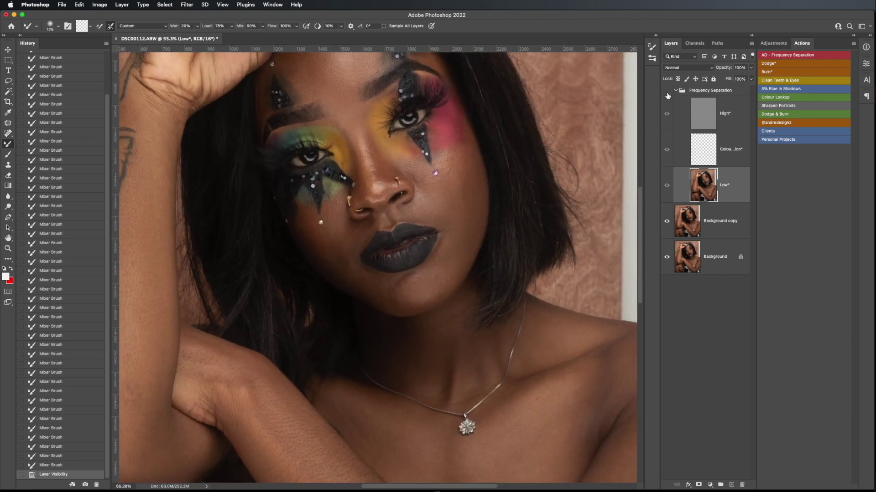
{"action": "left_click", "coordinate": [667, 91]}
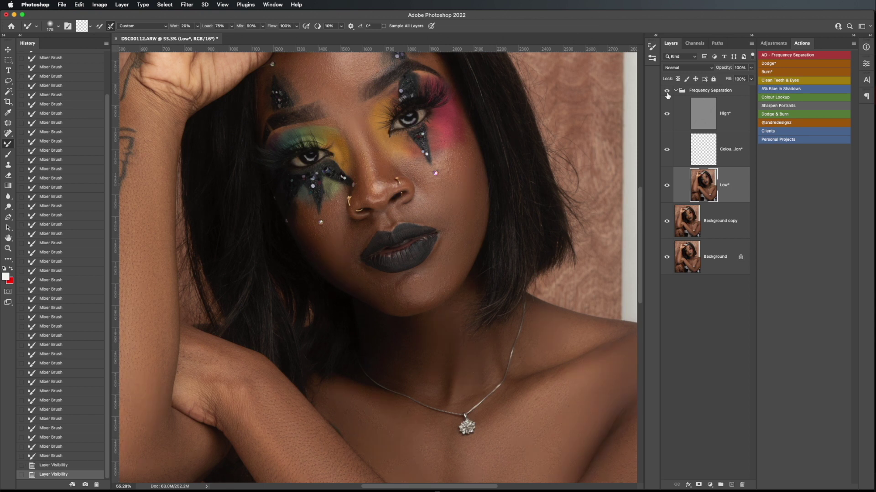
Blend the small skin area at the inner end of the eyebrow above the green eyeshadow with a smaller Mixer Brush.
{"action": "key", "text": "bracketleft"}
{"action": "key", "text": "bracketleft"}
{"action": "key", "text": "bracketleft"}
{"action": "left_click_drag", "start_coordinate": [315, 110], "coordinate": [318, 108]}
{"action": "left_click_drag", "start_coordinate": [316, 110], "coordinate": [320, 108]}
{"action": "left_click_drag", "start_coordinate": [319, 109], "coordinate": [321, 107]}
{"action": "left_click_drag", "start_coordinate": [319, 109], "coordinate": [321, 107]}
{"action": "left_click_drag", "start_coordinate": [319, 110], "coordinate": [320, 109]}
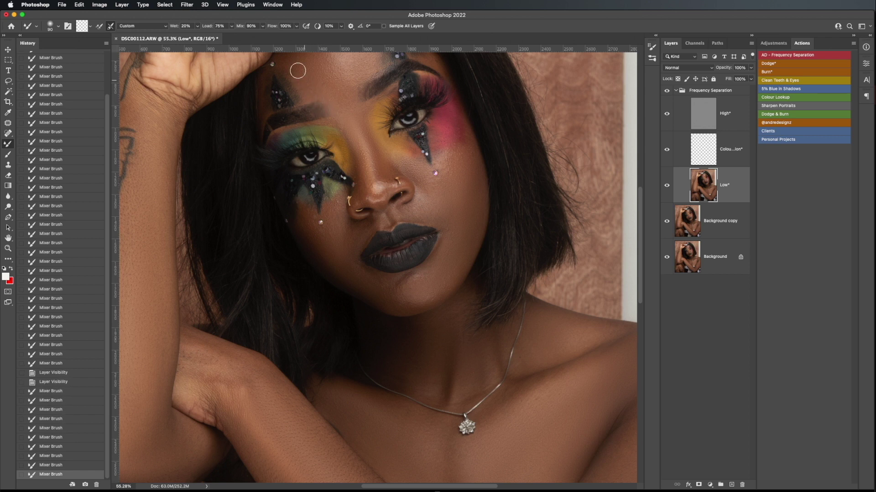
Smooth the forehead's highlights and shadows between the hand and the eyebrows with the Mixer Brush.
{"action": "left_click_drag", "start_coordinate": [369, 75], "coordinate": [383, 159]}
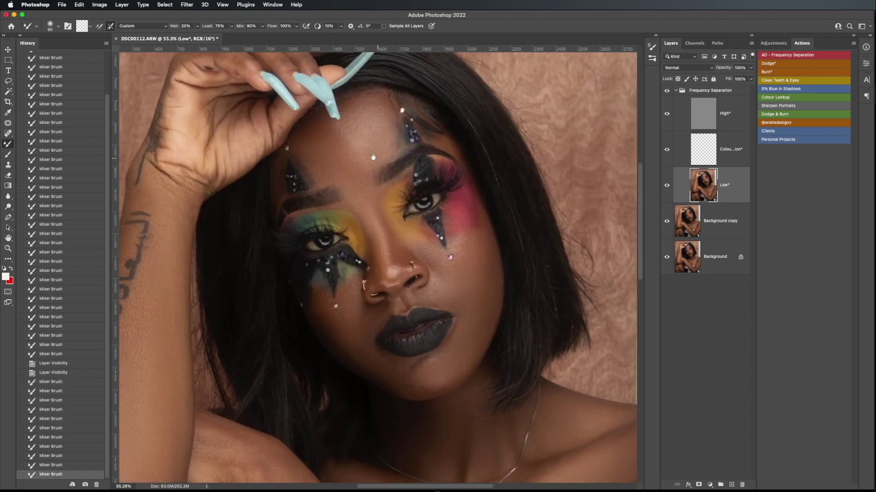
{"action": "left_click_drag", "start_coordinate": [335, 131], "coordinate": [325, 129]}
{"action": "left_click_drag", "start_coordinate": [322, 127], "coordinate": [307, 125]}
{"action": "mouse_move", "coordinate": [369, 110]}
{"action": "left_mouse_down"}
{"action": "mouse_move", "coordinate": [381, 94]}
{"action": "mouse_move", "coordinate": [388, 144]}
{"action": "mouse_move", "coordinate": [391, 132]}
{"action": "left_mouse_up"}
{"action": "mouse_move", "coordinate": [392, 132]}
{"action": "left_mouse_down"}
{"action": "mouse_move", "coordinate": [397, 140]}
{"action": "mouse_move", "coordinate": [368, 150]}
{"action": "left_mouse_up"}
{"action": "mouse_move", "coordinate": [315, 136]}
{"action": "left_mouse_down"}
{"action": "mouse_move", "coordinate": [307, 145]}
{"action": "mouse_move", "coordinate": [321, 170]}
{"action": "left_mouse_up"}
{"action": "mouse_move", "coordinate": [321, 169]}
{"action": "left_mouse_down"}
{"action": "mouse_move", "coordinate": [328, 185]}
{"action": "mouse_move", "coordinate": [335, 179]}
{"action": "left_mouse_up"}
Collapse the Frequency Separation group and run the Dodge* action to add a masked brightening layer above it.
{"action": "scroll", "coordinate": [335, 180], "scroll_direction": "down", "scroll_amount": 10}
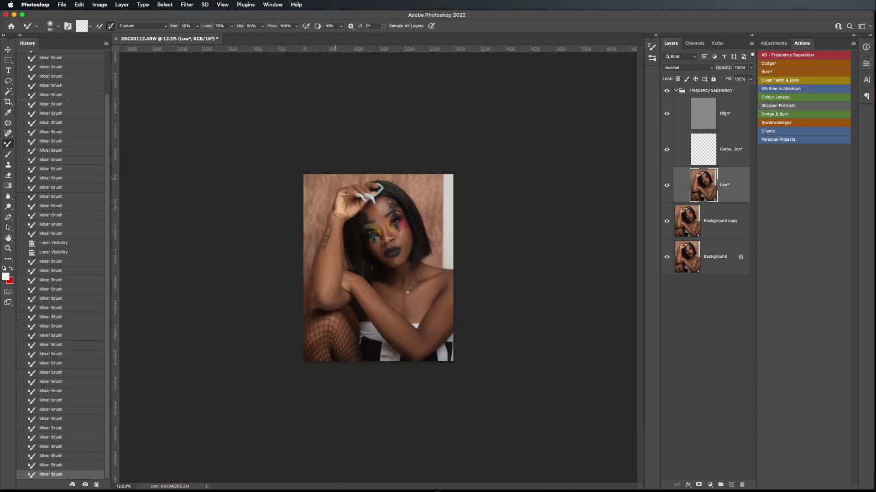
{"action": "scroll", "coordinate": [334, 179], "scroll_direction": "up", "scroll_amount": 2}
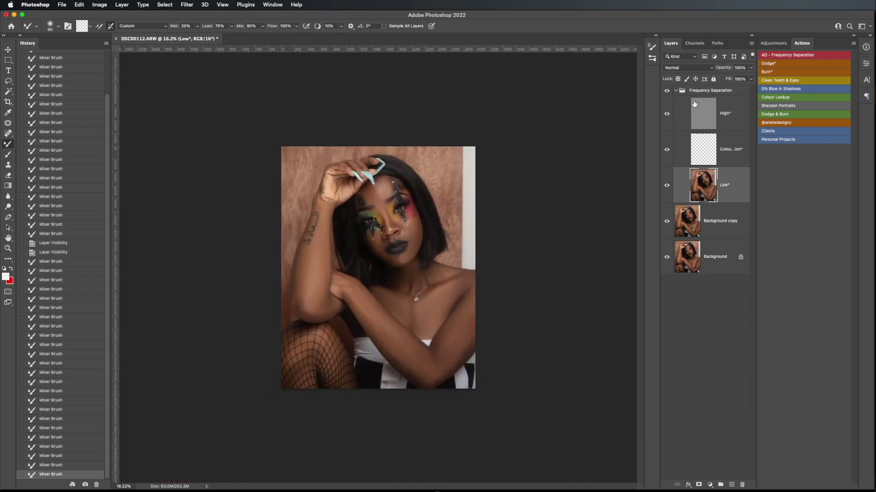
{"action": "left_click", "coordinate": [676, 90]}
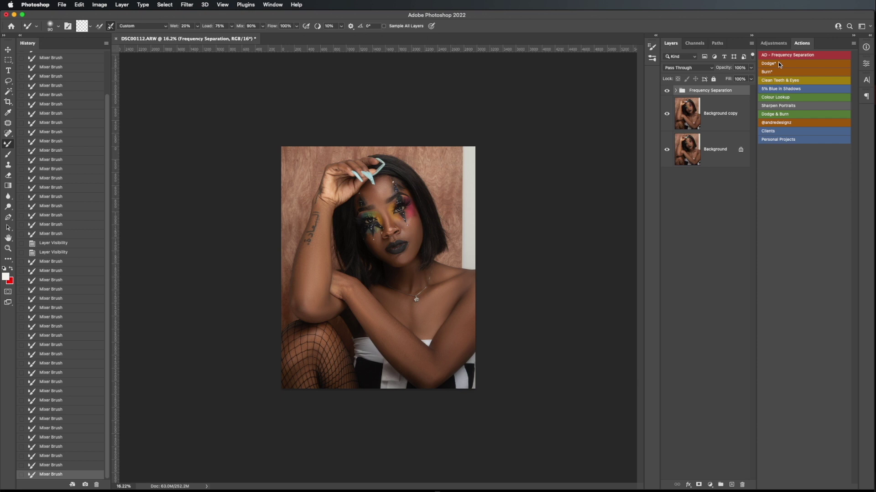
{"action": "left_click", "coordinate": [778, 62]}
{"action": "scroll", "coordinate": [499, 238], "scroll_direction": "up", "scroll_amount": 2}
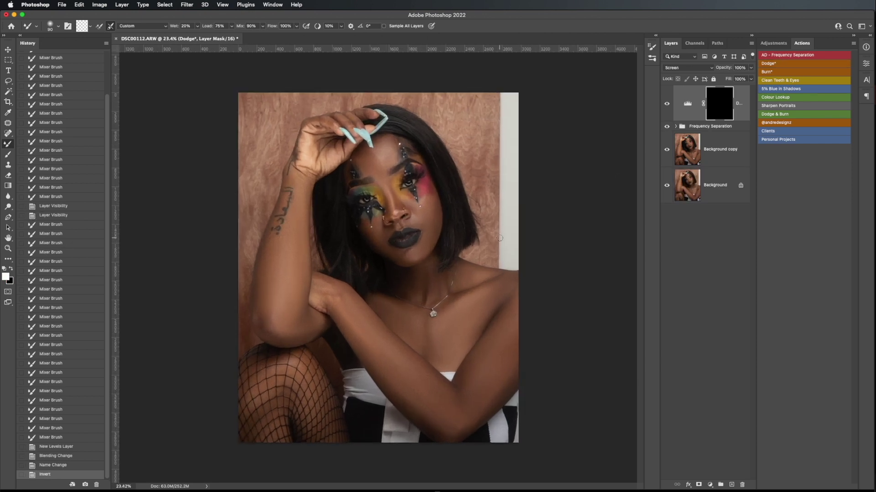
Brighten the face highlights on the Dodge* mask with a white Brush at 1% flow, reducing its size to 200.
{"action": "key", "text": "b"}
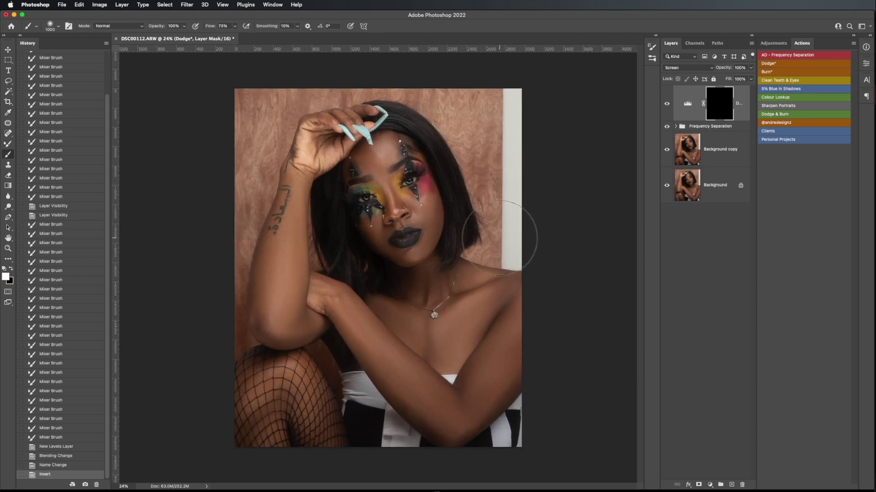
{"action": "left_click", "coordinate": [235, 26]}
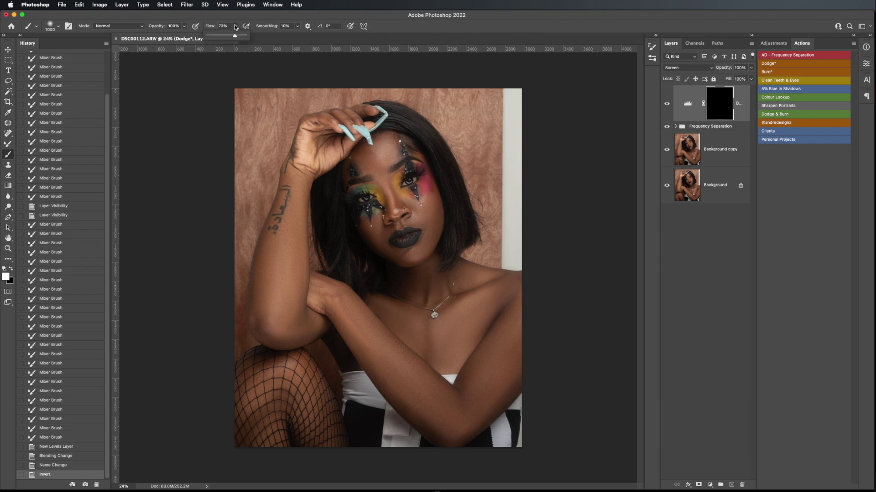
{"action": "left_click_drag", "start_coordinate": [231, 37], "coordinate": [200, 41]}
{"action": "left_click", "coordinate": [187, 92]}
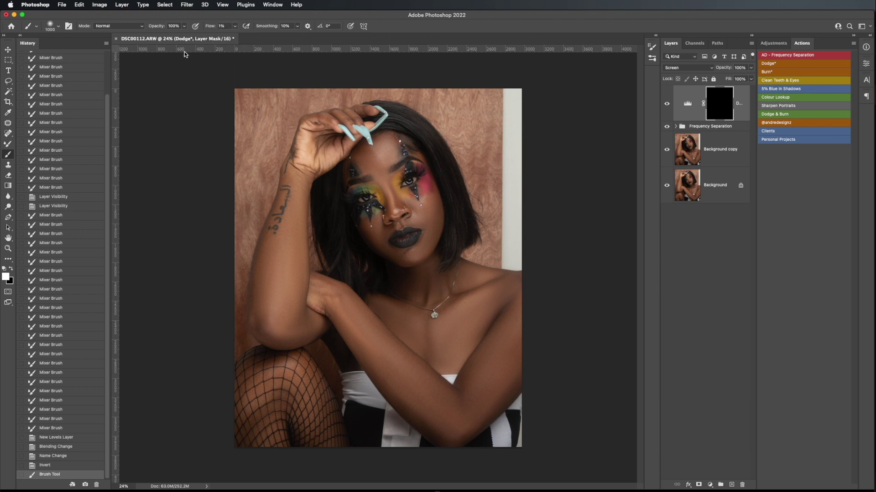
{"action": "key", "text": "bracketleft"}
{"action": "key", "text": "bracketleft"}
{"action": "key", "text": "bracketleft"}
{"action": "key", "text": "bracketleft"}
{"action": "key", "text": "bracketleft"}
{"action": "key", "text": "bracketleft"}
{"action": "key", "text": "bracketleft"}
{"action": "key", "text": "bracketleft"}
{"action": "key", "text": "bracketleft"}
{"action": "key", "text": "bracketright"}
{"action": "key", "text": "bracketright"}
{"action": "left_click_drag", "start_coordinate": [426, 245], "coordinate": [433, 255]}
{"action": "key", "text": "bracketleft"}
{"action": "key", "text": "bracketleft"}
{"action": "key", "text": "bracketleft"}
{"action": "left_click_drag", "start_coordinate": [387, 193], "coordinate": [379, 171]}
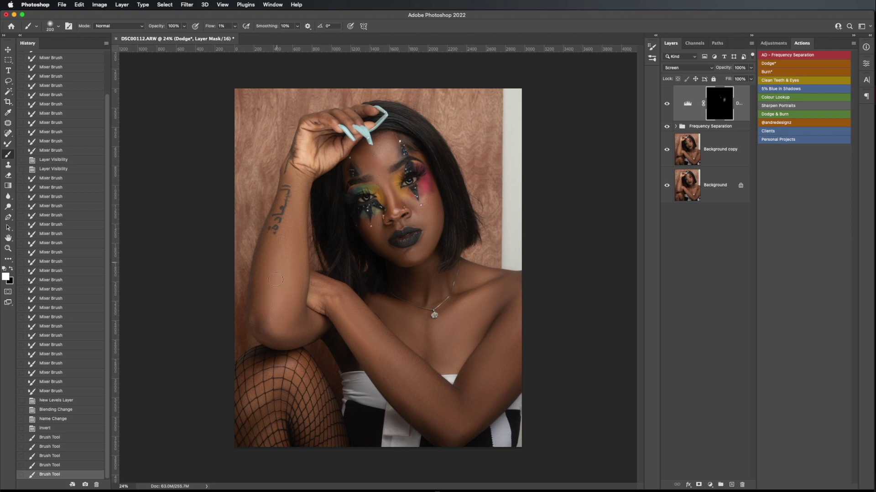
Brighten the raised forearm and elbow by painting white on the Dodge* mask.
{"action": "left_click_drag", "start_coordinate": [293, 240], "coordinate": [275, 287]}
{"action": "mouse_move", "coordinate": [282, 337]}
{"action": "left_mouse_down"}
{"action": "mouse_move", "coordinate": [283, 313]}
{"action": "mouse_move", "coordinate": [293, 323]}
{"action": "left_mouse_up"}
{"action": "mouse_move", "coordinate": [293, 322]}
{"action": "left_mouse_down"}
{"action": "mouse_move", "coordinate": [286, 236]}
{"action": "mouse_move", "coordinate": [279, 291]}
{"action": "left_mouse_up"}
{"action": "left_click_drag", "start_coordinate": [277, 291], "coordinate": [273, 342]}
{"action": "mouse_move", "coordinate": [273, 341]}
{"action": "left_mouse_down"}
{"action": "mouse_move", "coordinate": [295, 294]}
{"action": "mouse_move", "coordinate": [300, 317]}
{"action": "left_mouse_up"}
{"action": "left_click_drag", "start_coordinate": [300, 316], "coordinate": [282, 231]}
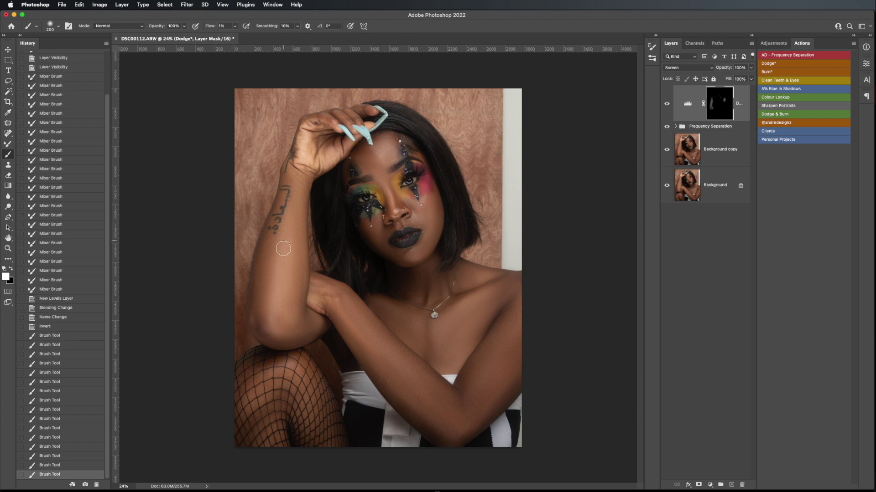
Brighten the crossed forearm and upper arm on the Dodge* mask with white, enlarging the Brush to 600.
{"action": "mouse_move", "coordinate": [277, 295]}
{"action": "left_mouse_down"}
{"action": "mouse_move", "coordinate": [277, 317]}
{"action": "mouse_move", "coordinate": [392, 365]}
{"action": "mouse_move", "coordinate": [440, 417]}
{"action": "left_mouse_up"}
{"action": "key", "text": "bracketright"}
{"action": "key", "text": "bracketright"}
{"action": "key", "text": "bracketright"}
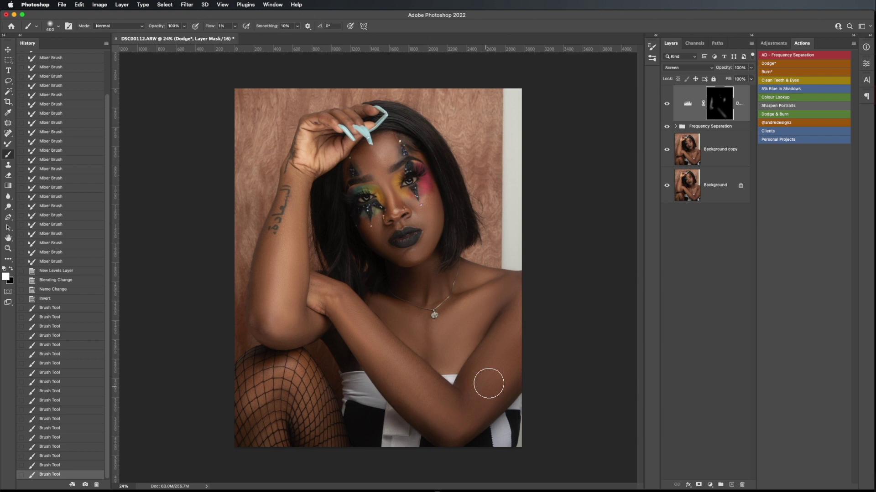
{"action": "mouse_move", "coordinate": [520, 342]}
{"action": "left_mouse_down"}
{"action": "mouse_move", "coordinate": [459, 432]}
{"action": "mouse_move", "coordinate": [497, 369]}
{"action": "left_mouse_up"}
Brighten the collarbone and upper chest highlights on the Dodge* mask with a smaller white Brush.
{"action": "key", "text": "bracketleft"}
{"action": "key", "text": "bracketleft"}
{"action": "key", "text": "bracketleft"}
{"action": "key", "text": "bracketleft"}
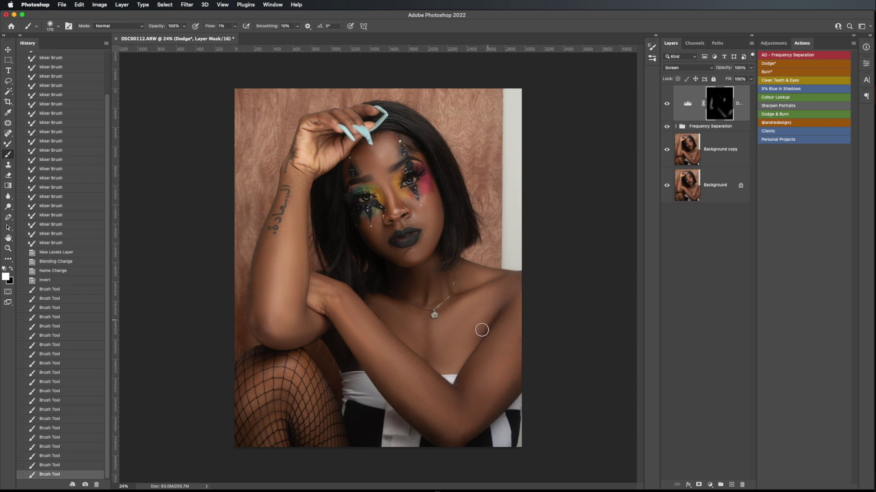
{"action": "mouse_move", "coordinate": [466, 325]}
{"action": "left_mouse_down"}
{"action": "mouse_move", "coordinate": [501, 279]}
{"action": "mouse_move", "coordinate": [492, 317]}
{"action": "mouse_move", "coordinate": [511, 294]}
{"action": "mouse_move", "coordinate": [450, 337]}
{"action": "mouse_move", "coordinate": [504, 297]}
{"action": "mouse_move", "coordinate": [497, 307]}
{"action": "left_mouse_up"}
Brighten both cheeks and the forehead on the Dodge* mask, setting the Brush size to 200 for the forehead.
{"action": "key", "text": "bracketright"}
{"action": "key", "text": "bracketright"}
{"action": "key", "text": "bracketleft"}
{"action": "key", "text": "bracketleft"}
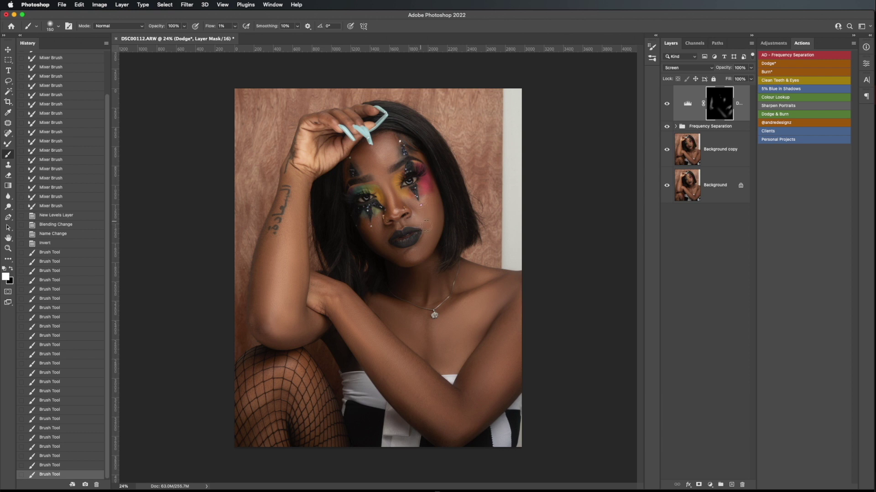
{"action": "left_click_drag", "start_coordinate": [425, 225], "coordinate": [430, 202]}
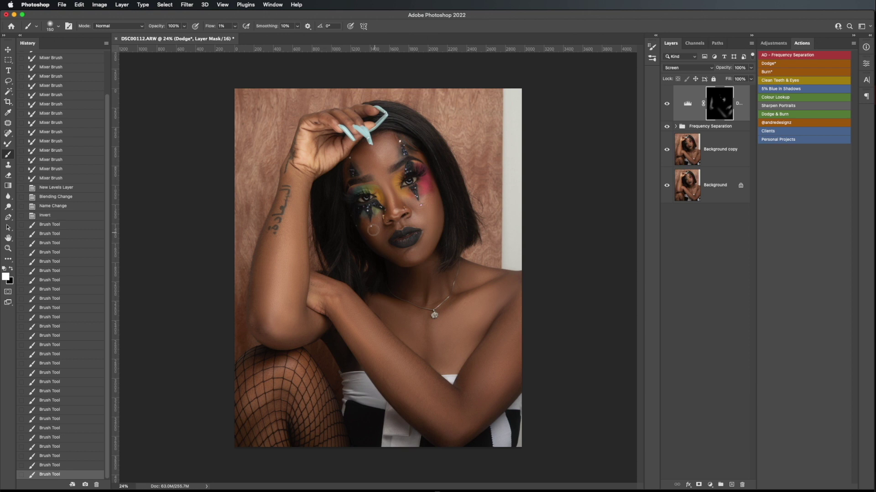
{"action": "left_click_drag", "start_coordinate": [366, 231], "coordinate": [381, 245]}
{"action": "mouse_move", "coordinate": [378, 240]}
{"action": "left_mouse_down"}
{"action": "mouse_move", "coordinate": [387, 248]}
{"action": "mouse_move", "coordinate": [367, 227]}
{"action": "left_mouse_up"}
{"action": "key", "text": "bracketright"}
{"action": "key", "text": "bracketright"}
{"action": "mouse_move", "coordinate": [366, 158]}
{"action": "left_mouse_down"}
{"action": "mouse_move", "coordinate": [393, 156]}
{"action": "mouse_move", "coordinate": [373, 138]}
{"action": "mouse_move", "coordinate": [389, 155]}
{"action": "left_mouse_up"}
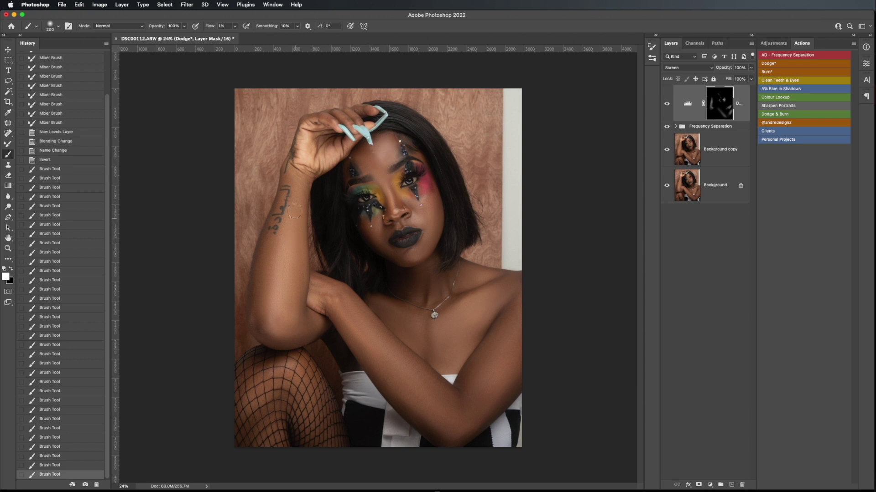
Brighten the raised forearm, the crossed arm's wrist and the fishnet-covered legs on the Dodge* mask.
{"action": "left_click_drag", "start_coordinate": [293, 211], "coordinate": [290, 251]}
{"action": "left_click_drag", "start_coordinate": [340, 302], "coordinate": [353, 310]}
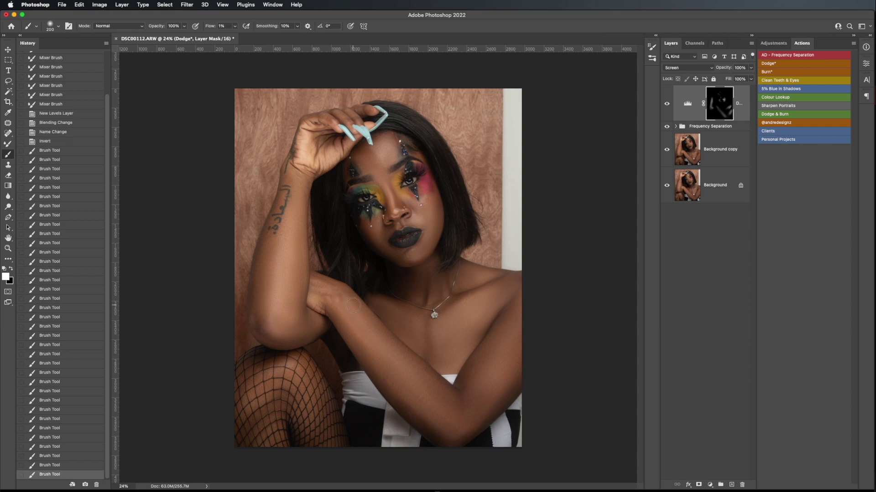
{"action": "scroll", "coordinate": [352, 306], "scroll_direction": "down", "scroll_amount": 3}
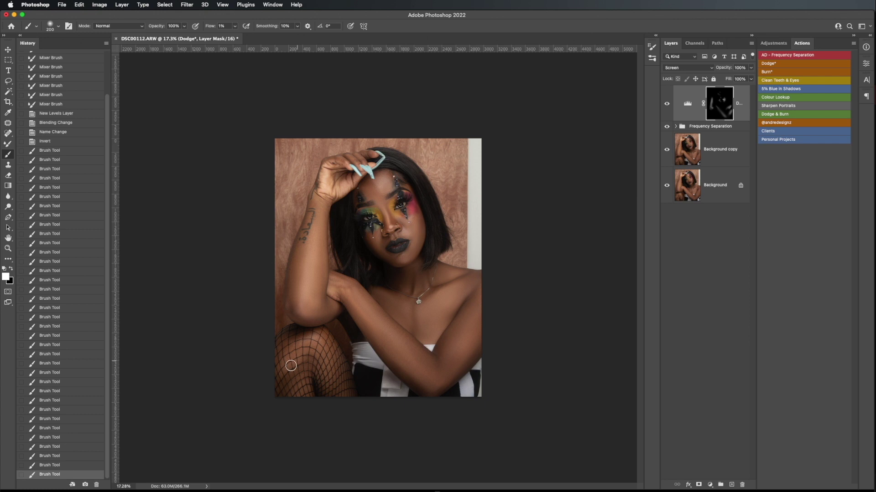
{"action": "left_click_drag", "start_coordinate": [324, 355], "coordinate": [340, 384]}
{"action": "left_click_drag", "start_coordinate": [290, 351], "coordinate": [292, 398]}
Add more brightening on the Dodge* mask along the crossed forearm, shoulder, chest and upper forehead.
{"action": "left_click_drag", "start_coordinate": [374, 330], "coordinate": [397, 351]}
{"action": "left_click_drag", "start_coordinate": [360, 304], "coordinate": [395, 347]}
{"action": "mouse_move", "coordinate": [450, 306]}
{"action": "left_mouse_down"}
{"action": "mouse_move", "coordinate": [456, 302]}
{"action": "mouse_move", "coordinate": [449, 318]}
{"action": "mouse_move", "coordinate": [479, 278]}
{"action": "left_mouse_up"}
{"action": "mouse_move", "coordinate": [479, 278]}
{"action": "left_mouse_down"}
{"action": "mouse_move", "coordinate": [453, 303]}
{"action": "mouse_move", "coordinate": [474, 279]}
{"action": "left_mouse_up"}
{"action": "mouse_move", "coordinate": [474, 278]}
{"action": "left_mouse_down"}
{"action": "mouse_move", "coordinate": [420, 335]}
{"action": "mouse_move", "coordinate": [422, 321]}
{"action": "mouse_move", "coordinate": [407, 324]}
{"action": "mouse_move", "coordinate": [393, 309]}
{"action": "mouse_move", "coordinate": [417, 323]}
{"action": "left_mouse_up"}
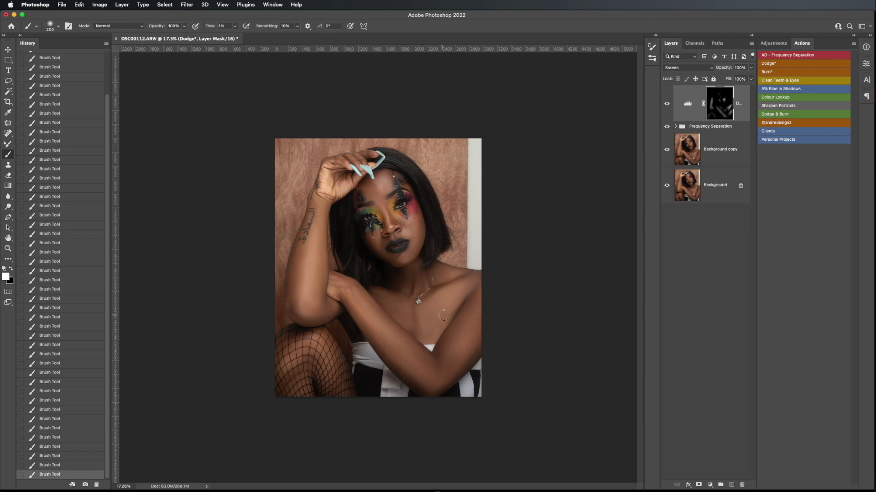
{"action": "left_click_drag", "start_coordinate": [371, 185], "coordinate": [373, 190]}
Compare the retouched portrait with the original by isolating the Background layer and restoring all layers.
{"action": "left_click", "coordinate": [666, 188], "text": "alt"}
{"action": "left_click", "coordinate": [666, 188], "text": "alt"}
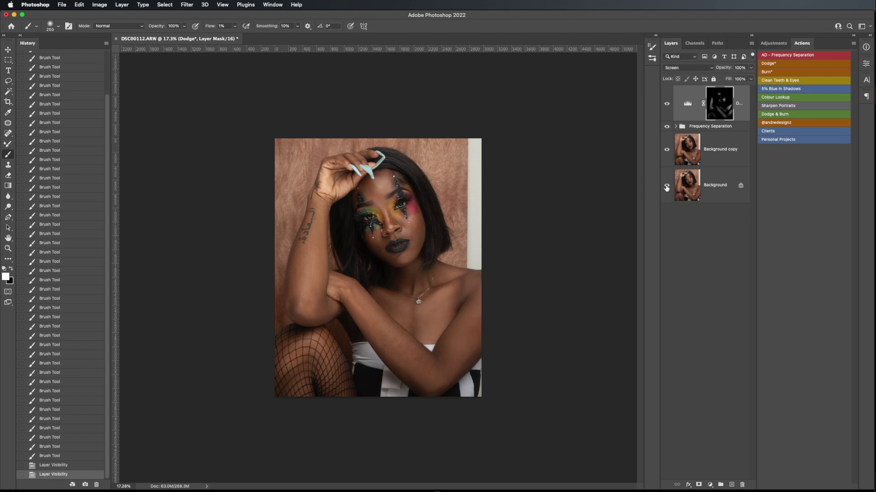
{"action": "left_click", "coordinate": [666, 187], "text": "alt"}
{"action": "left_click", "coordinate": [666, 187], "text": "alt"}
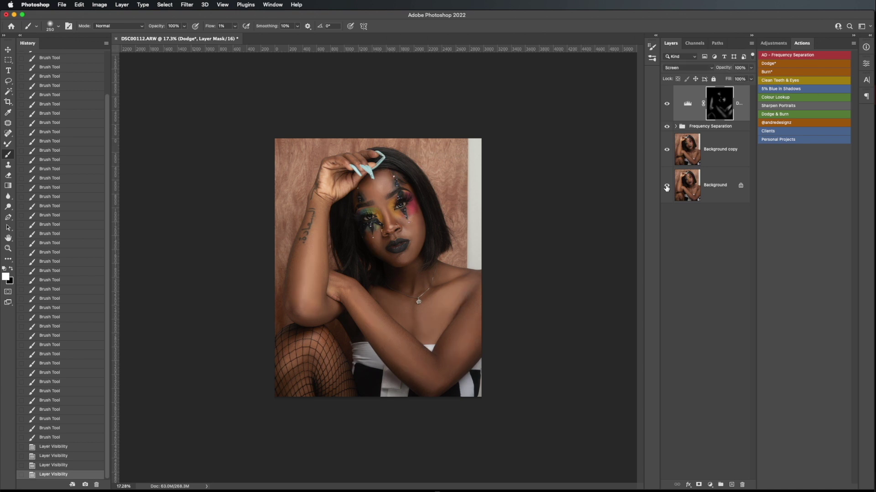
Run the Clean Teeth & Eyes action and set the Brush to 17% flow and 41 px.
{"action": "scroll", "coordinate": [441, 207], "scroll_direction": "down", "scroll_amount": 1}
{"action": "scroll", "coordinate": [426, 204], "scroll_direction": "up", "scroll_amount": 10}
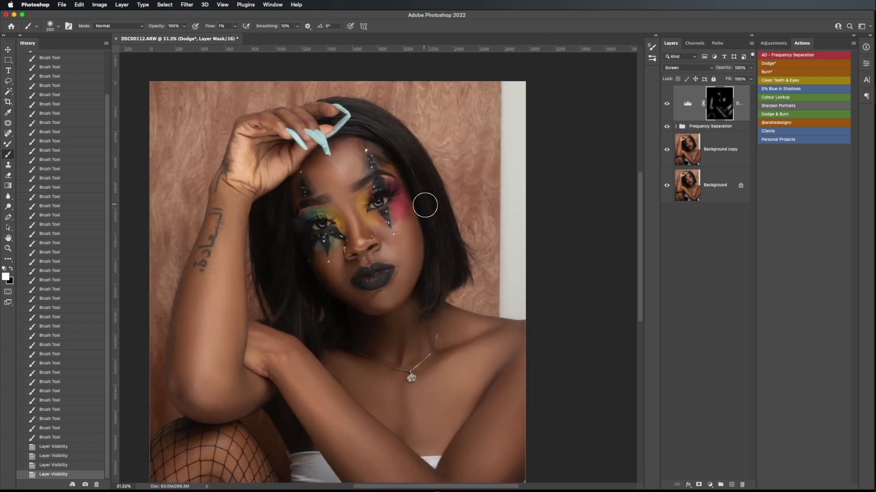
{"action": "scroll", "coordinate": [385, 199], "scroll_direction": "up", "scroll_amount": 6}
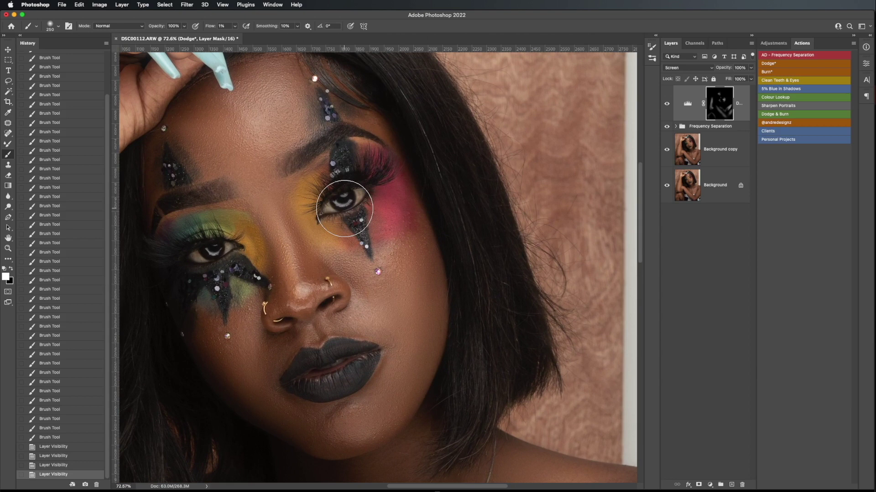
{"action": "scroll", "coordinate": [345, 208], "scroll_direction": "up", "scroll_amount": 2}
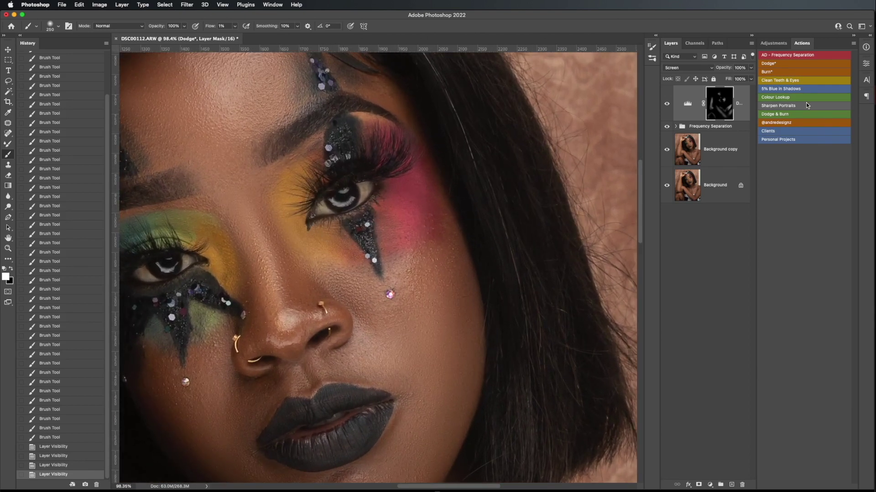
{"action": "left_click", "coordinate": [786, 82]}
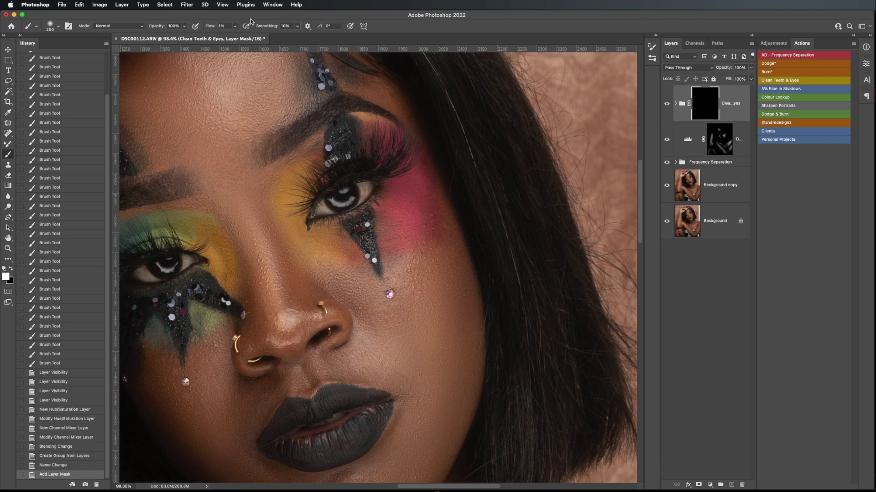
{"action": "left_click", "coordinate": [235, 27]}
{"action": "left_click_drag", "start_coordinate": [235, 36], "coordinate": [241, 39]}
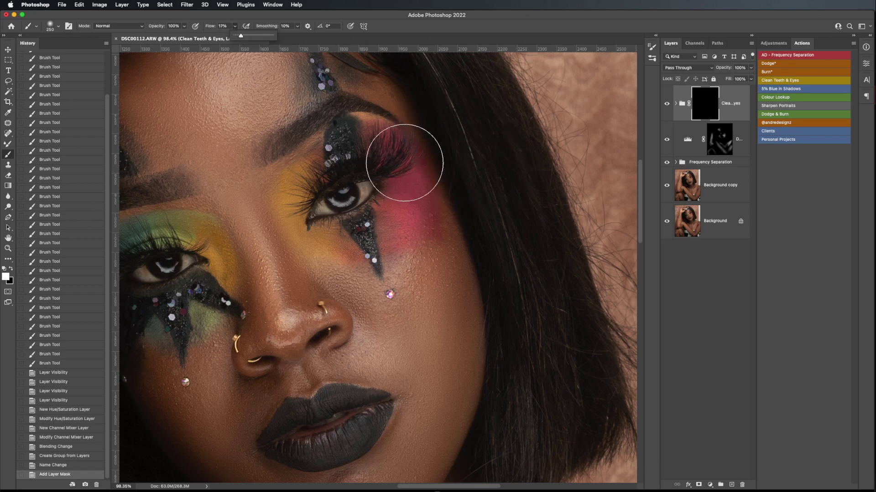
{"action": "right_click", "coordinate": [413, 174]}
{"action": "left_click", "coordinate": [460, 191]}
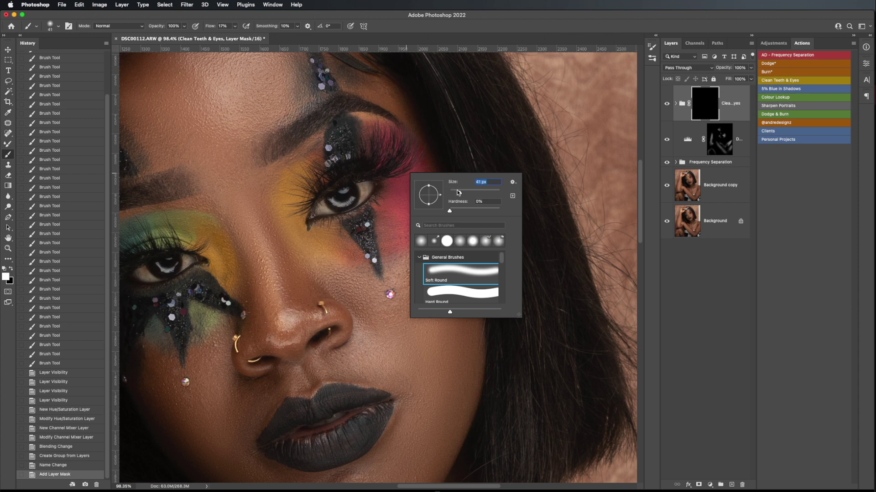
Clean and brighten both eyes by painting white over them on the Clean Teeth & Eyes mask.
{"action": "left_click", "coordinate": [326, 206]}
{"action": "mouse_move", "coordinate": [324, 206]}
{"action": "left_mouse_down"}
{"action": "mouse_move", "coordinate": [336, 212]}
{"action": "mouse_move", "coordinate": [364, 188]}
{"action": "mouse_move", "coordinate": [359, 195]}
{"action": "left_mouse_up"}
{"action": "left_click_drag", "start_coordinate": [315, 261], "coordinate": [466, 201]}
{"action": "left_click_drag", "start_coordinate": [294, 214], "coordinate": [306, 220]}
{"action": "left_click_drag", "start_coordinate": [337, 206], "coordinate": [338, 205]}
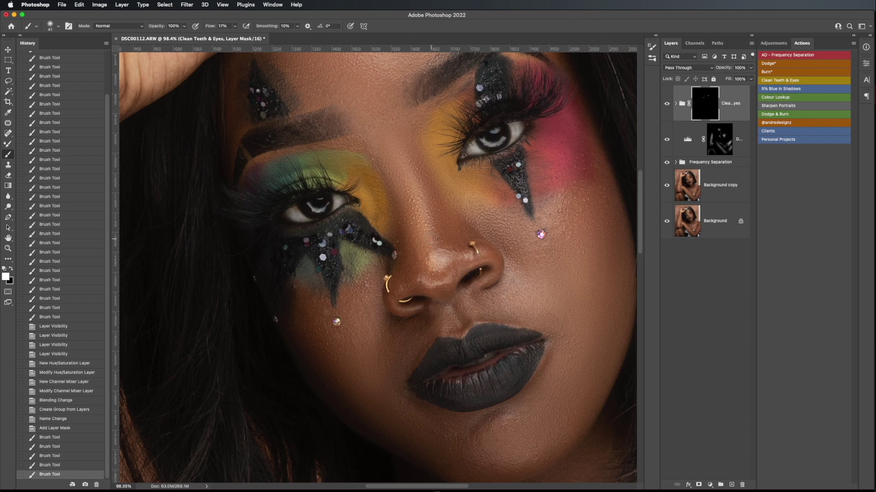
Stamp all visible layers above the Clean Teeth & Eyes group and open a duplicate of the result in the Camera Raw Filter.
{"action": "scroll", "coordinate": [432, 238], "scroll_direction": "down", "scroll_amount": 5}
{"action": "scroll", "coordinate": [432, 238], "scroll_direction": "down", "scroll_amount": 3}
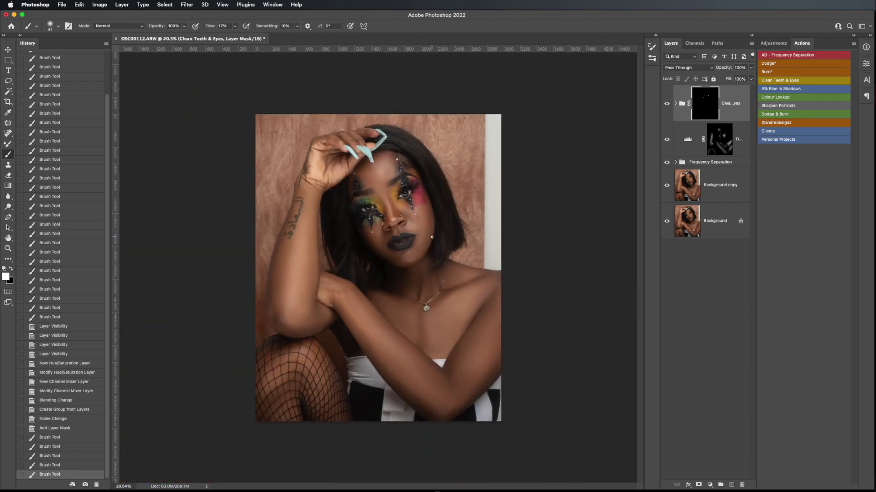
{"action": "scroll", "coordinate": [431, 238], "scroll_direction": "down", "scroll_amount": 2}
{"action": "scroll", "coordinate": [431, 250], "scroll_direction": "up", "scroll_amount": 1}
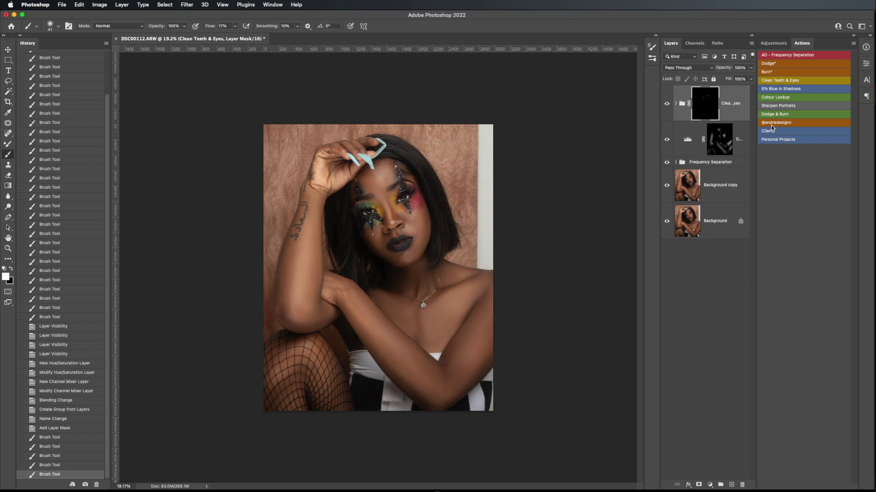
{"action": "left_click", "coordinate": [737, 92]}
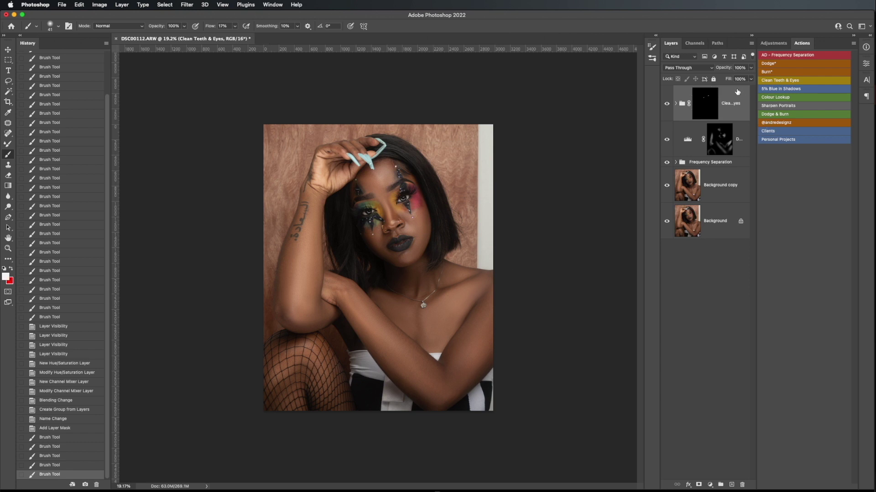
{"action": "key", "text": "ctrl+shift+alt+e"}
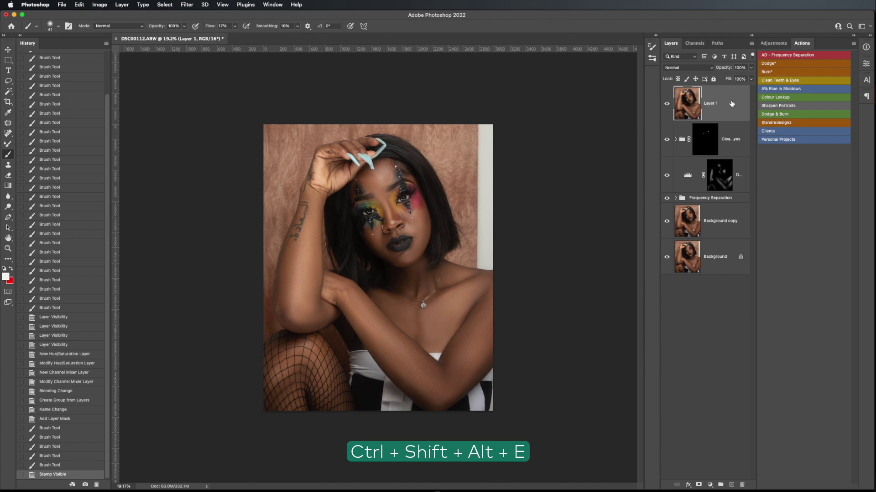
{"action": "key", "text": "ctrl+j"}
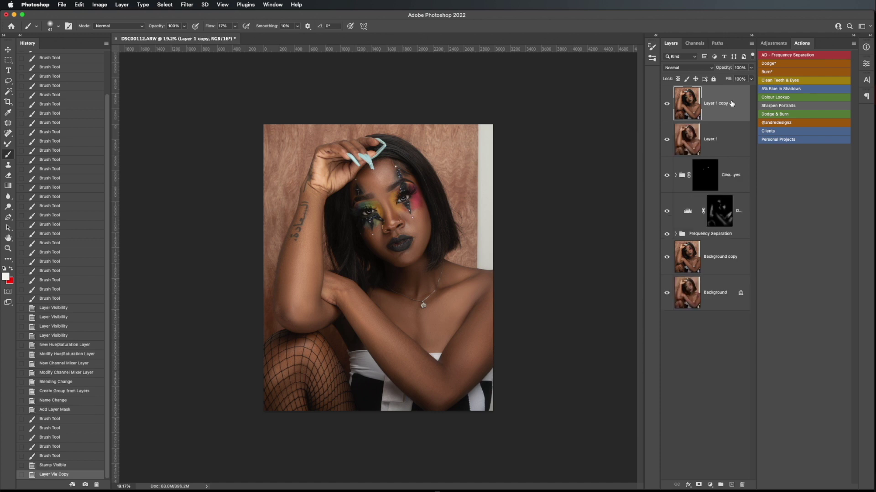
{"action": "left_click", "coordinate": [187, 5]}
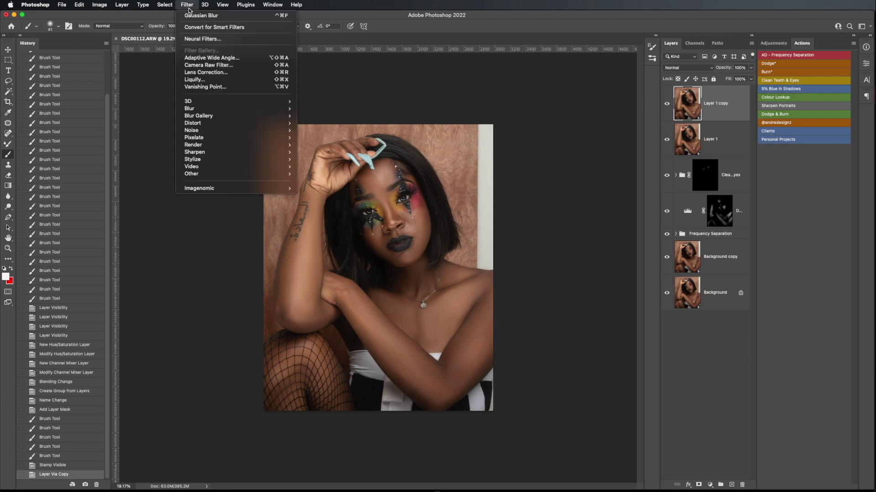
{"action": "left_click", "coordinate": [209, 68]}
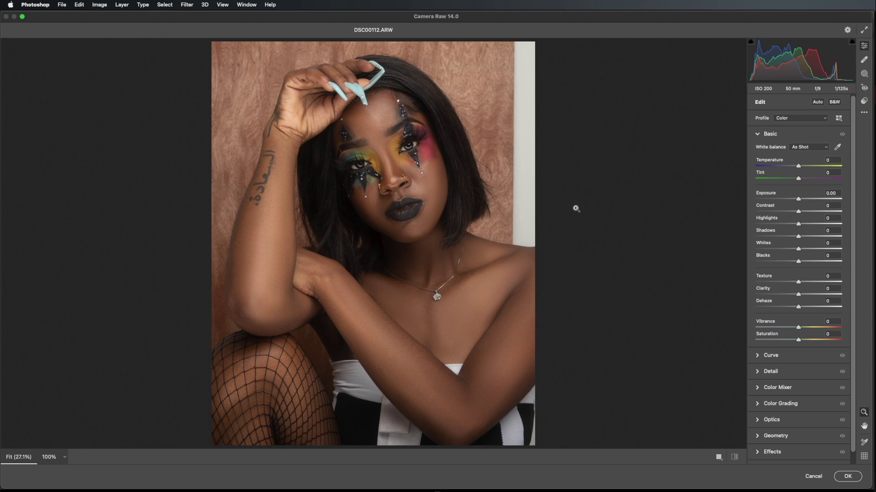
Try the Auto tone adjustment, revert it, and look through the Camera Raw presets.
{"action": "left_click", "coordinate": [818, 101]}
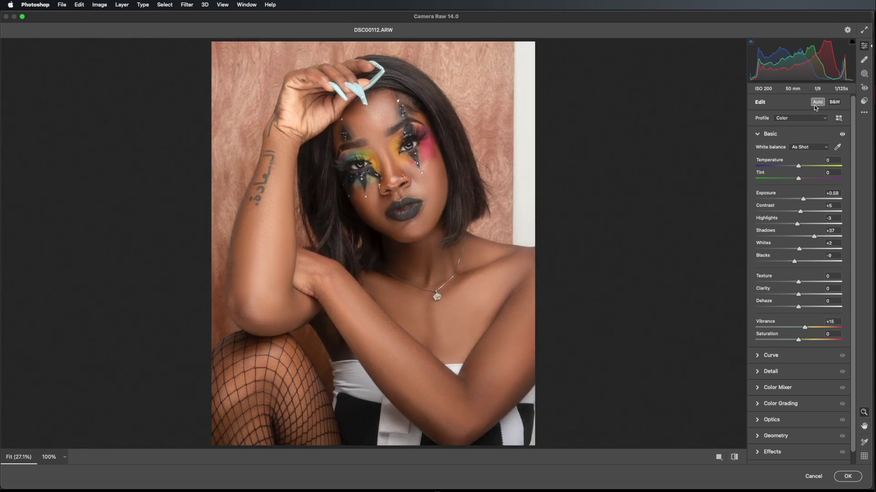
{"action": "left_click", "coordinate": [817, 102]}
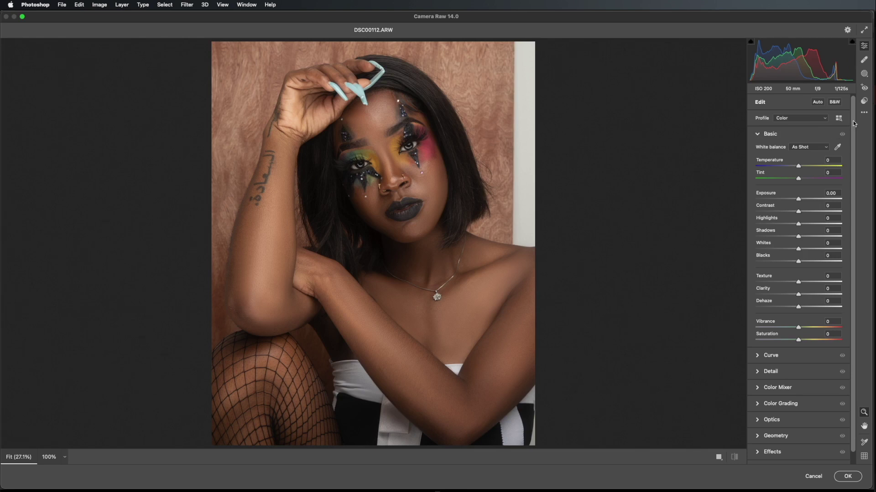
{"action": "left_click_drag", "start_coordinate": [854, 125], "coordinate": [854, 191]}
{"action": "left_click", "coordinate": [865, 102]}
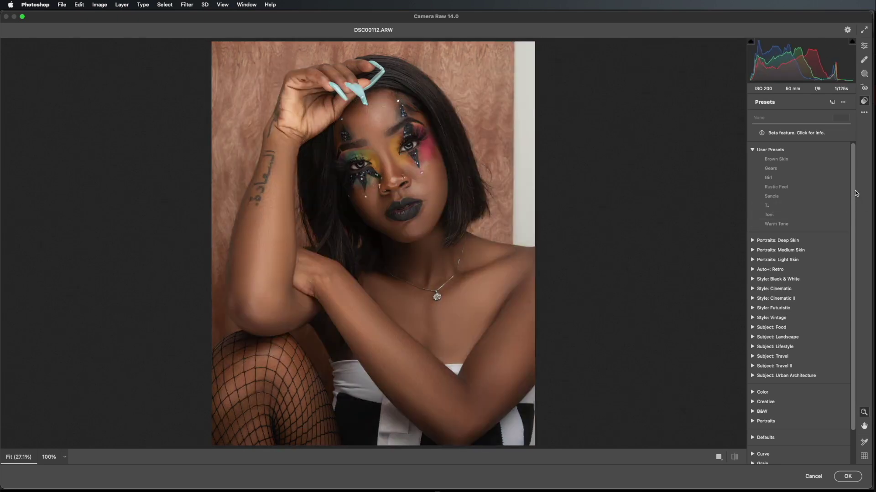
{"action": "left_click_drag", "start_coordinate": [854, 192], "coordinate": [856, 263]}
{"action": "left_click", "coordinate": [863, 46]}
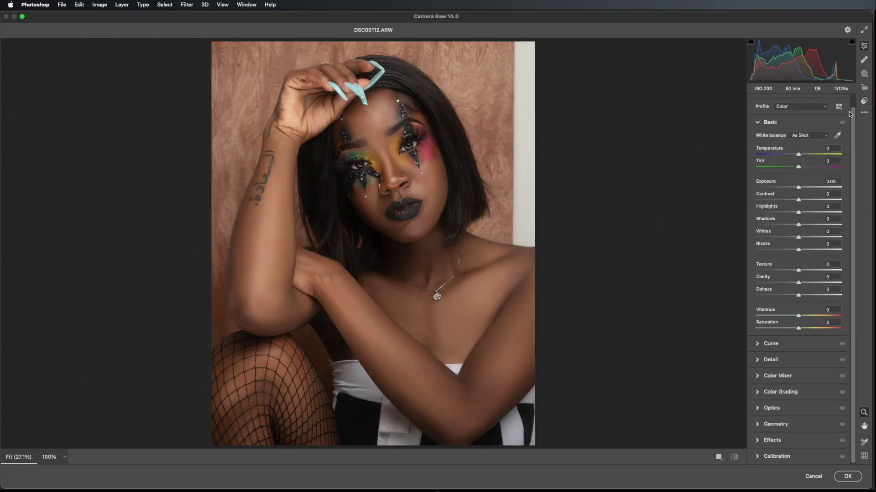
Set Dehaze to +29, Highlights to +8 and Shadows to +23, and raise Clarity slightly.
{"action": "left_click_drag", "start_coordinate": [798, 295], "coordinate": [810, 297]}
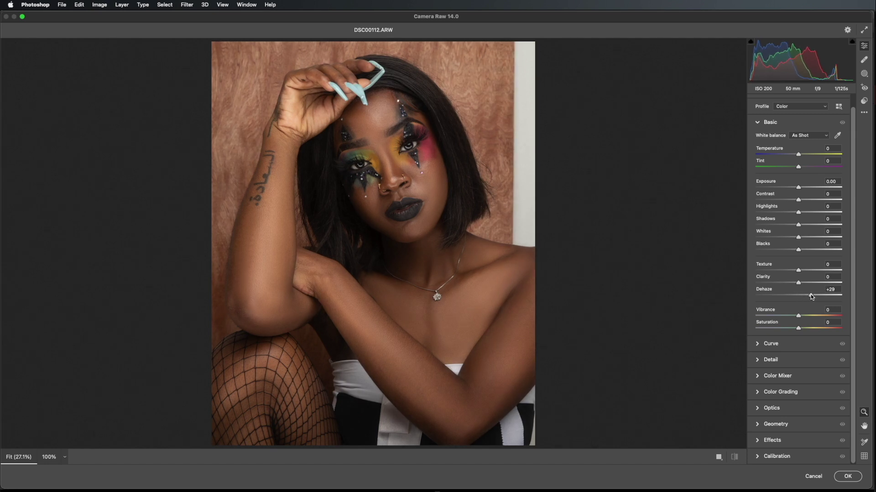
{"action": "mouse_move", "coordinate": [798, 225]}
{"action": "left_mouse_down"}
{"action": "mouse_move", "coordinate": [809, 231]}
{"action": "mouse_move", "coordinate": [801, 222]}
{"action": "left_mouse_up"}
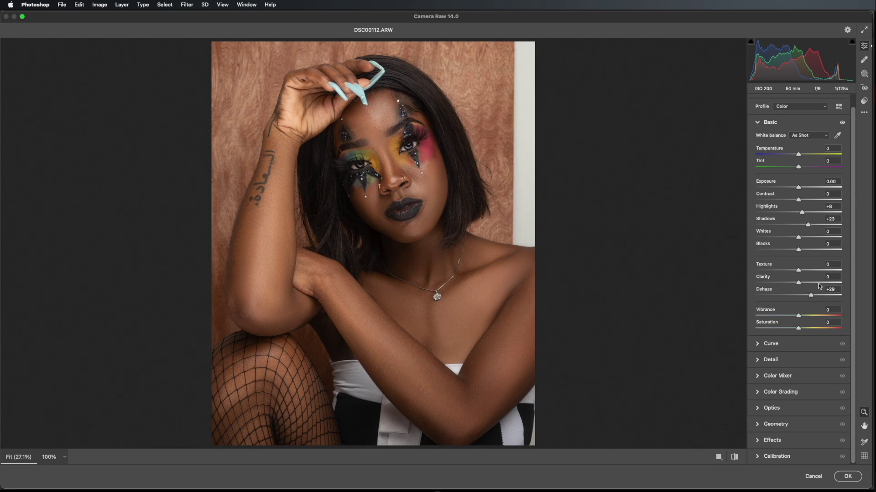
{"action": "left_click_drag", "start_coordinate": [797, 283], "coordinate": [804, 280]}
Set the Blue Primary hue to -20 in Calibration and show the before and after views side by side.
{"action": "left_click", "coordinate": [758, 457]}
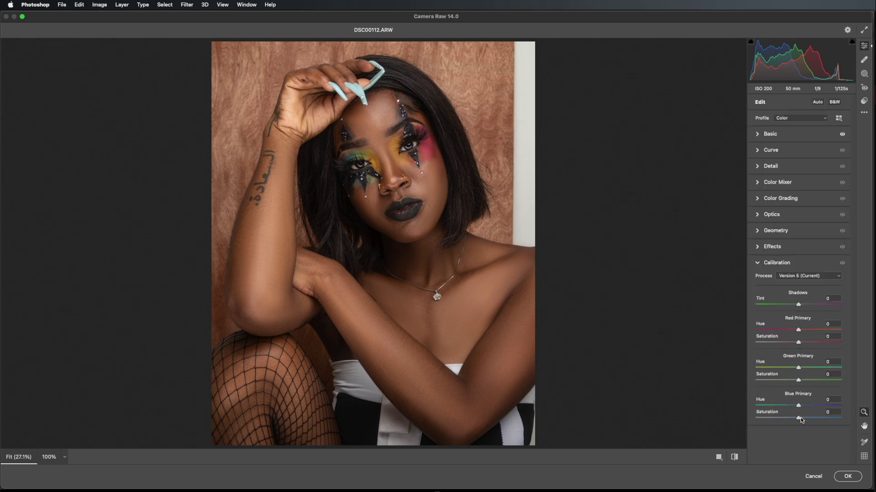
{"action": "left_click_drag", "start_coordinate": [796, 405], "coordinate": [792, 406]}
{"action": "left_click_drag", "start_coordinate": [789, 406], "coordinate": [788, 405]}
{"action": "left_click", "coordinate": [733, 457]}
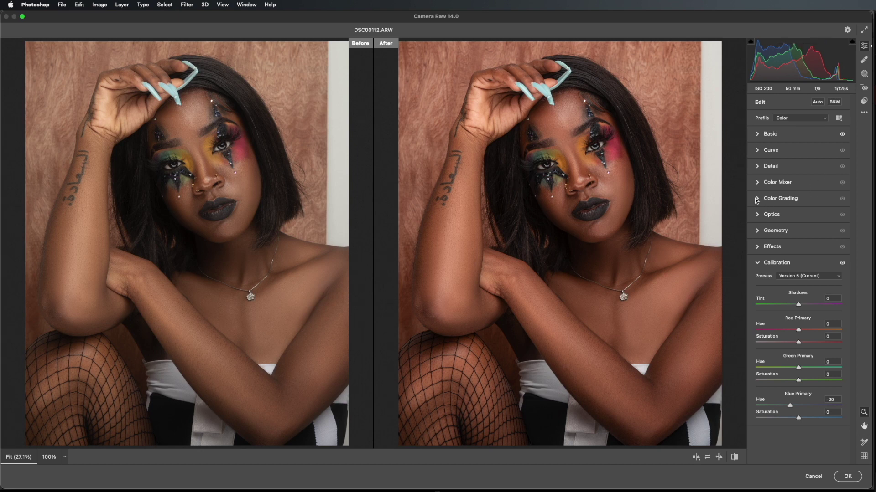
Increase the saturation of the blues and set the aquas' saturation to +80 in the Color Mixer.
{"action": "left_click", "coordinate": [758, 182]}
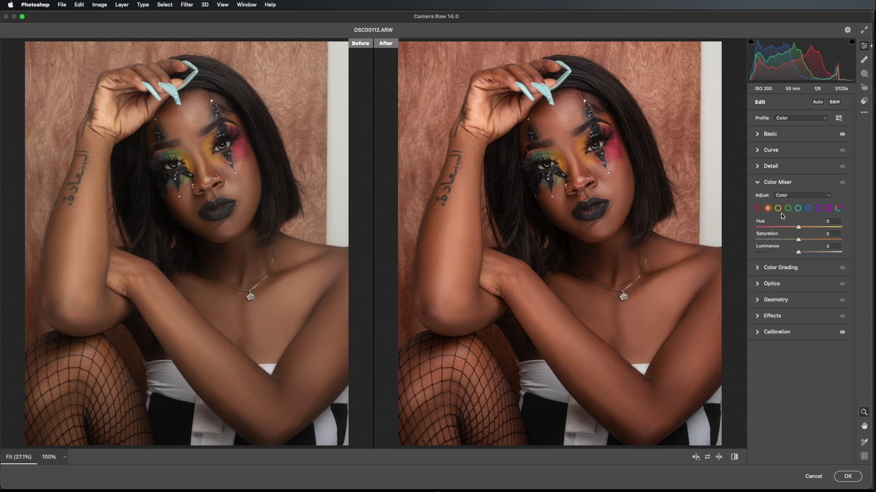
{"action": "left_click", "coordinate": [808, 209]}
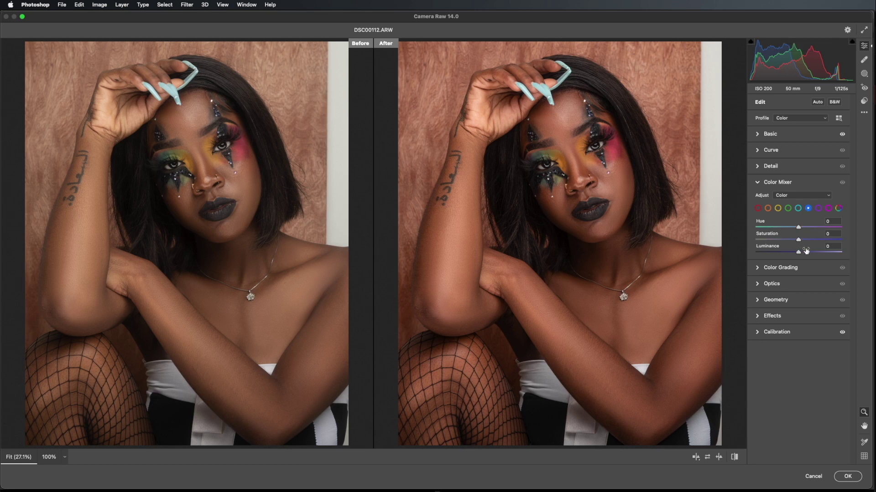
{"action": "left_click_drag", "start_coordinate": [798, 239], "coordinate": [816, 253]}
{"action": "left_click", "coordinate": [797, 209]}
{"action": "left_click_drag", "start_coordinate": [801, 241], "coordinate": [834, 254]}
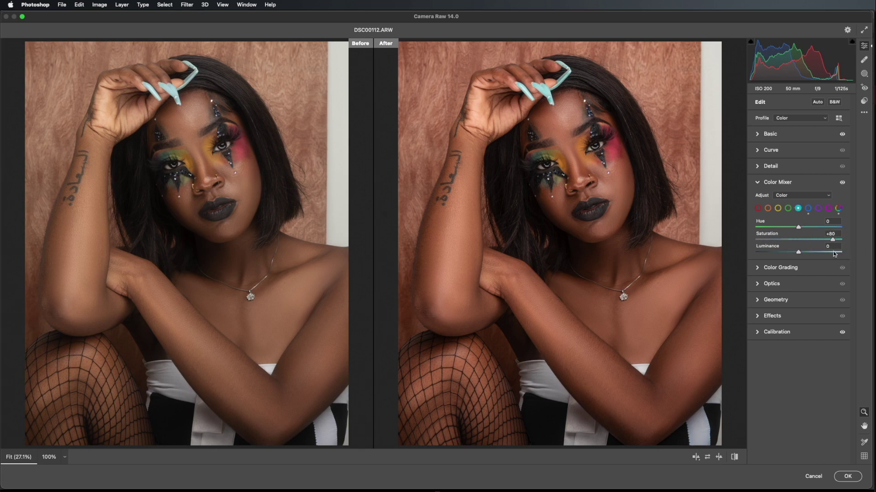
Adjust the greens in the Color Mixer, and set the yellows' hue to +61 and saturation to +39.
{"action": "left_click", "coordinate": [788, 209]}
{"action": "left_click_drag", "start_coordinate": [832, 245], "coordinate": [776, 229]}
{"action": "left_click", "coordinate": [777, 209]}
{"action": "left_click_drag", "start_coordinate": [833, 234], "coordinate": [822, 231]}
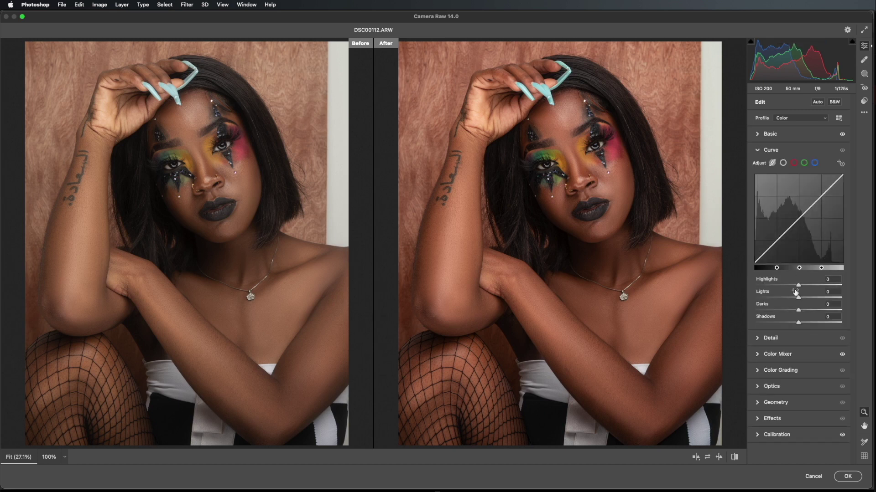
Set the parametric curve's Highlights to +7 and return Lights to 0.
{"action": "mouse_move", "coordinate": [799, 298]}
{"action": "left_mouse_down"}
{"action": "mouse_move", "coordinate": [817, 299]}
{"action": "mouse_move", "coordinate": [801, 299]}
{"action": "left_mouse_up"}
{"action": "left_click", "coordinate": [820, 293]}
{"action": "type", "text": "0"}
{"action": "mouse_move", "coordinate": [798, 285]}
{"action": "left_mouse_down"}
{"action": "mouse_move", "coordinate": [817, 286]}
{"action": "mouse_move", "coordinate": [801, 285]}
{"action": "left_mouse_up"}
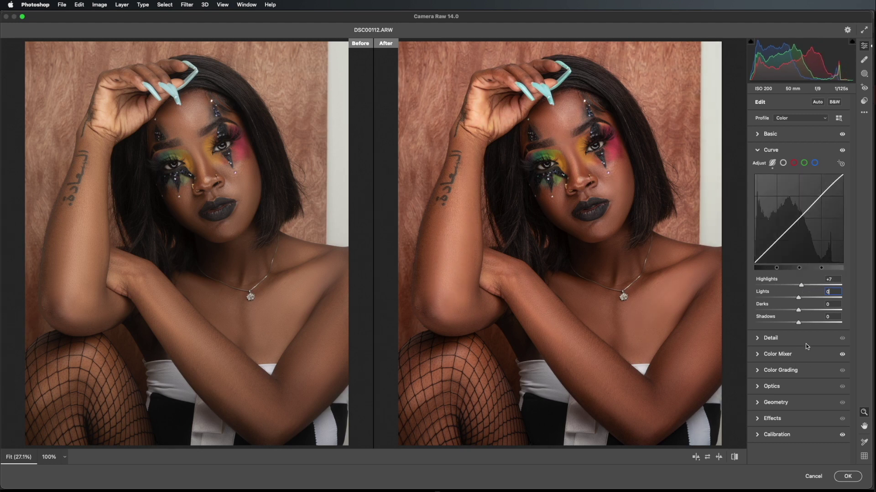
Review the Color Mixer, Effects and Basic settings and apply the Camera Raw grade to the layer.
{"action": "left_click", "coordinate": [758, 356]}
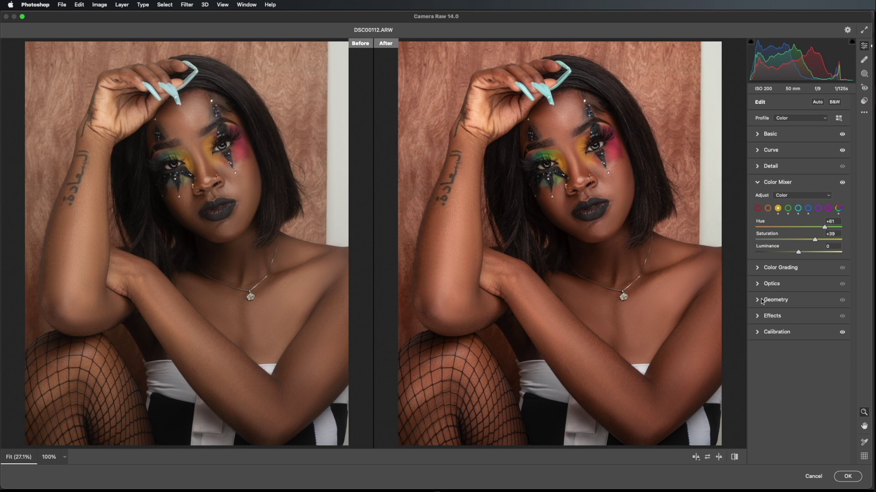
{"action": "left_click", "coordinate": [759, 317]}
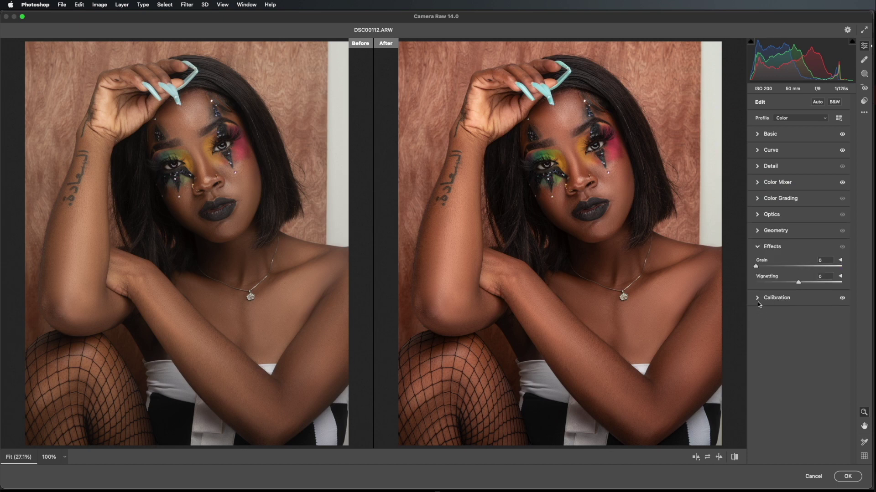
{"action": "left_click", "coordinate": [761, 134]}
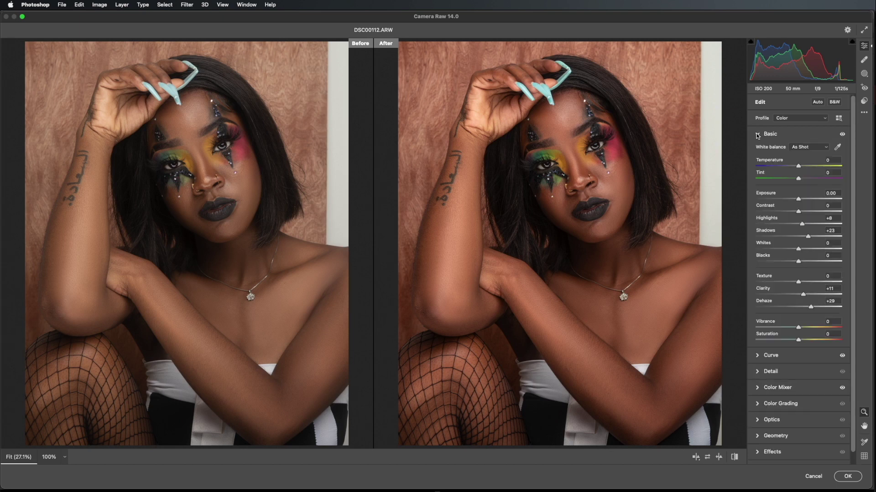
{"action": "left_click", "coordinate": [846, 475]}
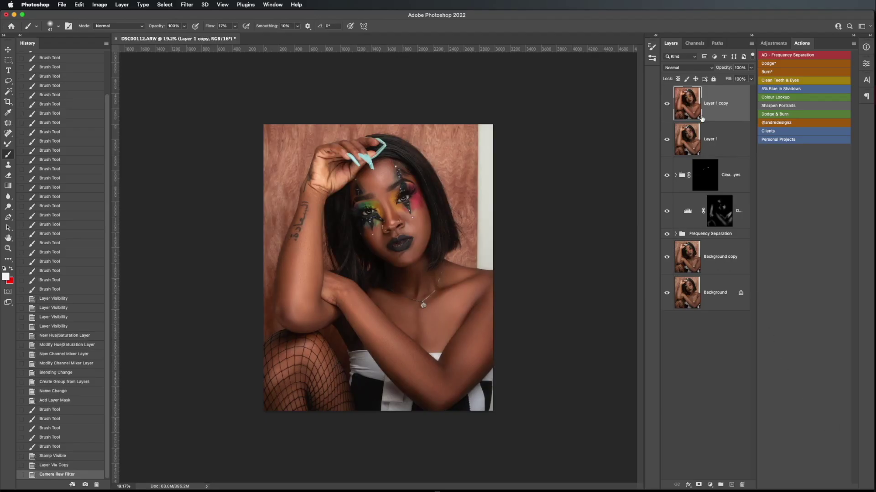
Duplicate the graded layer and open the copy in the Camera Raw filter's masking tools.
{"action": "key", "text": "super+j"}
{"action": "key", "text": "super+shift+a"}
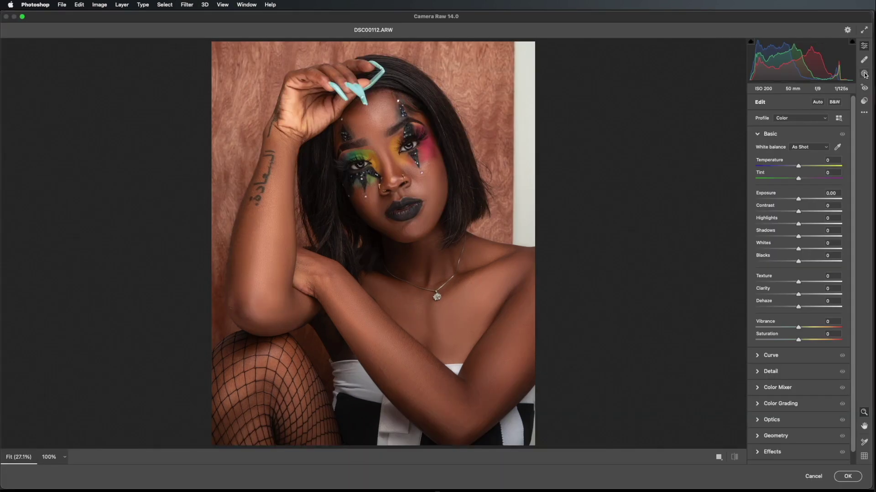
{"action": "left_click", "coordinate": [865, 74]}
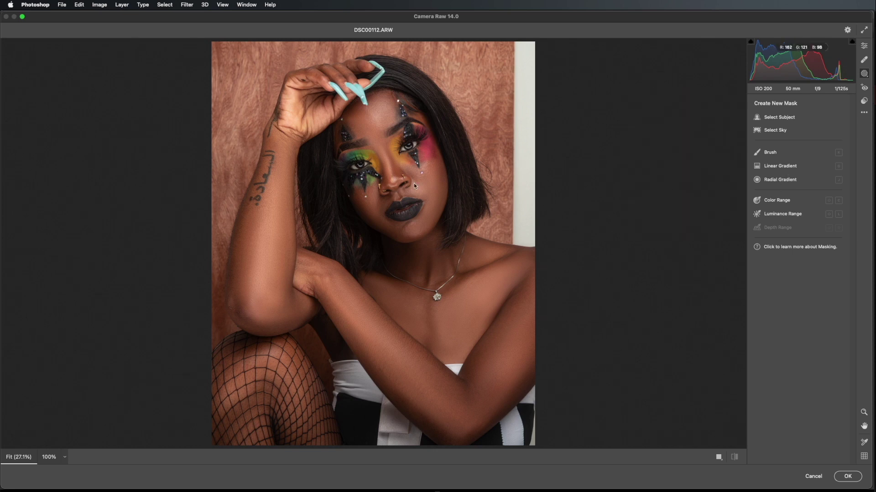
Create a radial gradient mask around the model's head and torso, narrow it, and invert it to target the surroundings.
{"action": "left_click", "coordinate": [776, 181]}
{"action": "left_click_drag", "start_coordinate": [279, 132], "coordinate": [429, 252]}
{"action": "left_click_drag", "start_coordinate": [298, 151], "coordinate": [373, 229]}
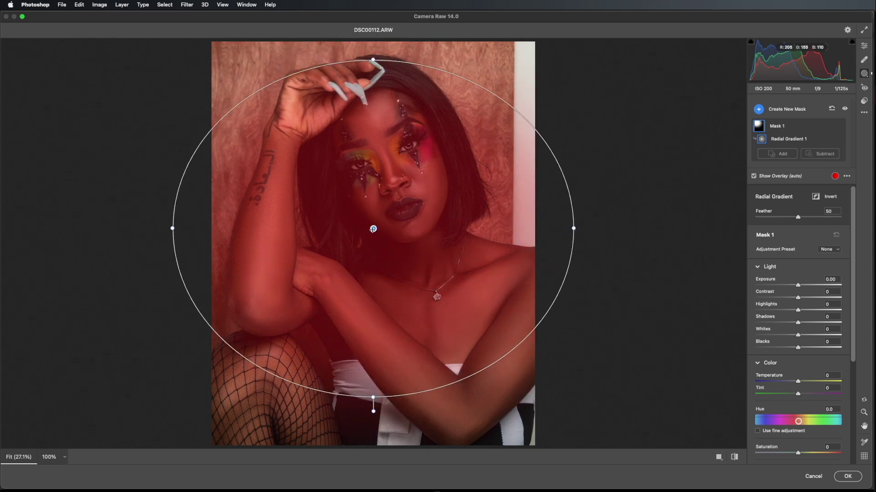
{"action": "left_click_drag", "start_coordinate": [575, 229], "coordinate": [533, 297]}
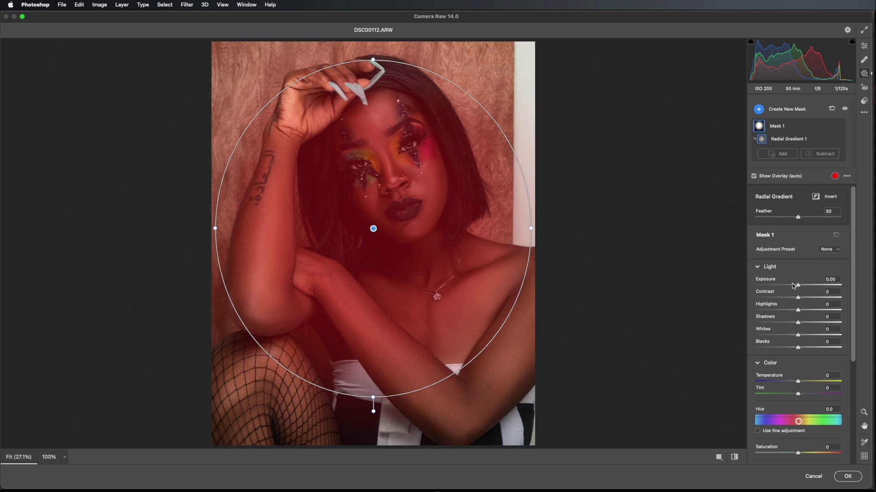
{"action": "left_click_drag", "start_coordinate": [853, 228], "coordinate": [859, 207]}
{"action": "left_click", "coordinate": [816, 196]}
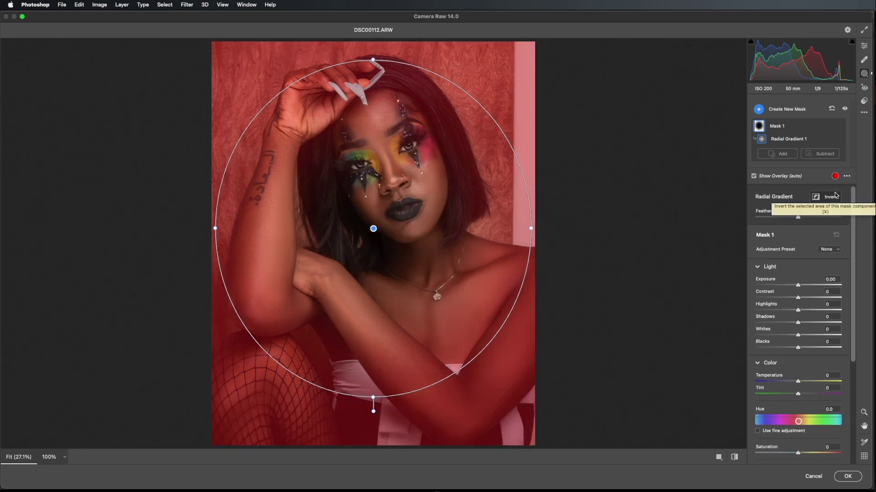
Set the radial mask's Exposure to -0.20, Highlights to +21 and Blacks to -3, keeping Contrast at 0.
{"action": "left_click_drag", "start_coordinate": [854, 217], "coordinate": [857, 240]}
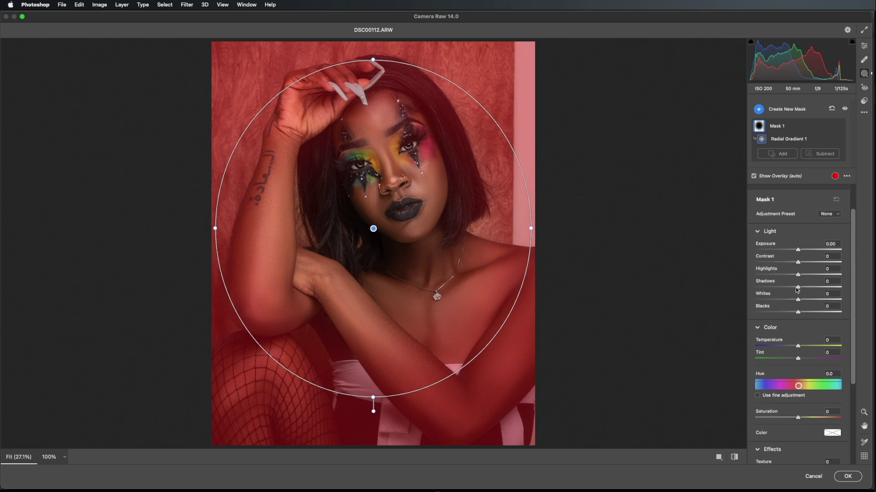
{"action": "left_click_drag", "start_coordinate": [798, 312], "coordinate": [796, 315]}
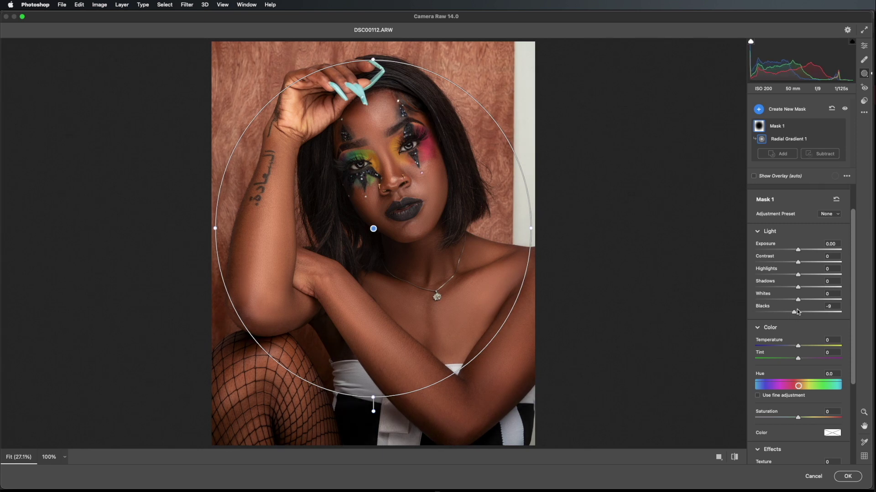
{"action": "mouse_move", "coordinate": [800, 277]}
{"action": "left_mouse_down"}
{"action": "mouse_move", "coordinate": [782, 276]}
{"action": "mouse_move", "coordinate": [807, 276]}
{"action": "mouse_move", "coordinate": [792, 264]}
{"action": "mouse_move", "coordinate": [822, 267]}
{"action": "mouse_move", "coordinate": [809, 269]}
{"action": "left_mouse_up"}
{"action": "left_click", "coordinate": [832, 258]}
{"action": "type", "text": "0"}
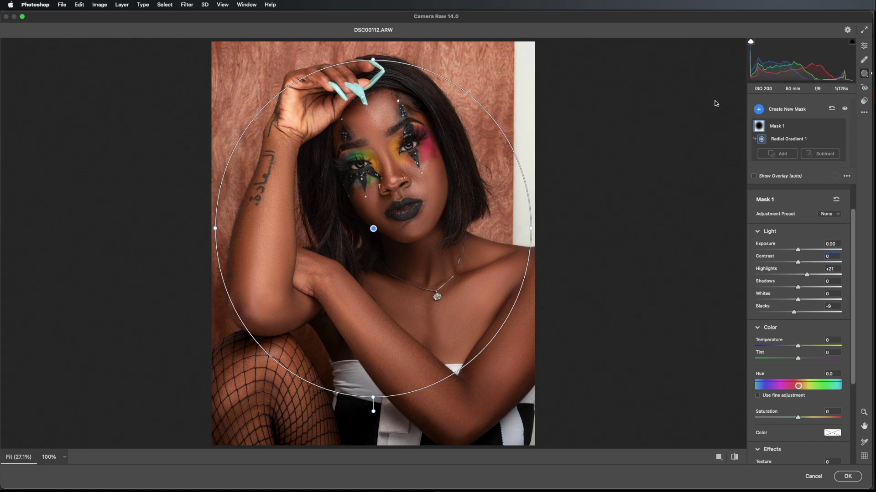
{"action": "mouse_move", "coordinate": [799, 250]}
{"action": "left_mouse_down"}
{"action": "mouse_move", "coordinate": [811, 251]}
{"action": "mouse_move", "coordinate": [795, 251]}
{"action": "left_mouse_up"}
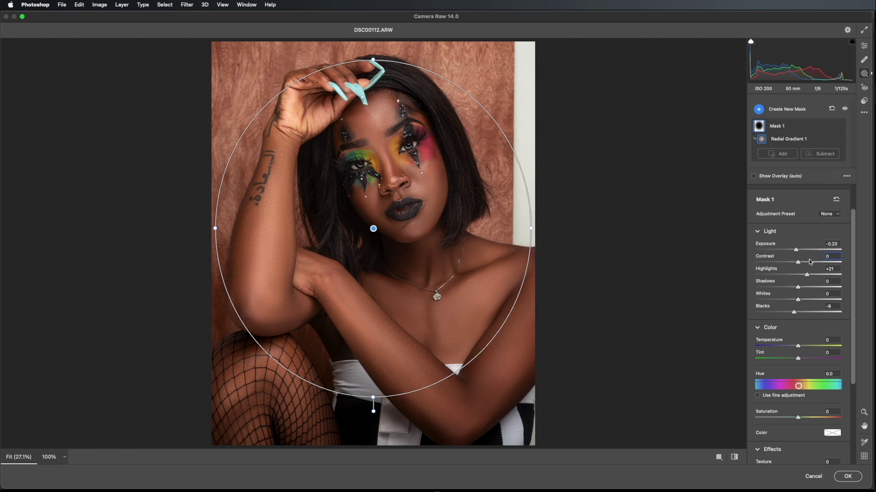
{"action": "left_click_drag", "start_coordinate": [794, 313], "coordinate": [797, 313]}
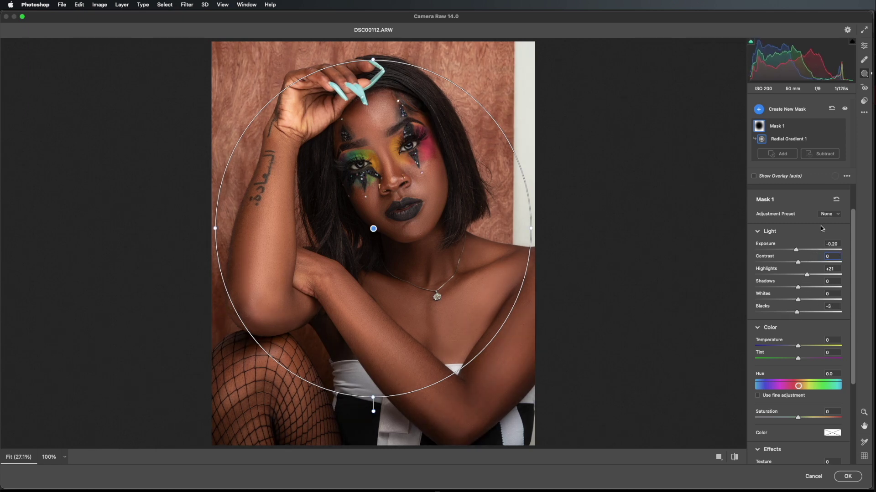
Try a hue change on the radial mask, reset Hue to 0, and apply the Camera Raw filter.
{"action": "scroll", "coordinate": [855, 231], "scroll_direction": "down", "scroll_amount": 4}
{"action": "mouse_move", "coordinate": [798, 312]}
{"action": "left_mouse_down"}
{"action": "mouse_move", "coordinate": [784, 312]}
{"action": "mouse_move", "coordinate": [831, 298]}
{"action": "mouse_move", "coordinate": [805, 297]}
{"action": "left_mouse_up"}
{"action": "type", "text": "0"}
{"action": "key", "text": "Return"}
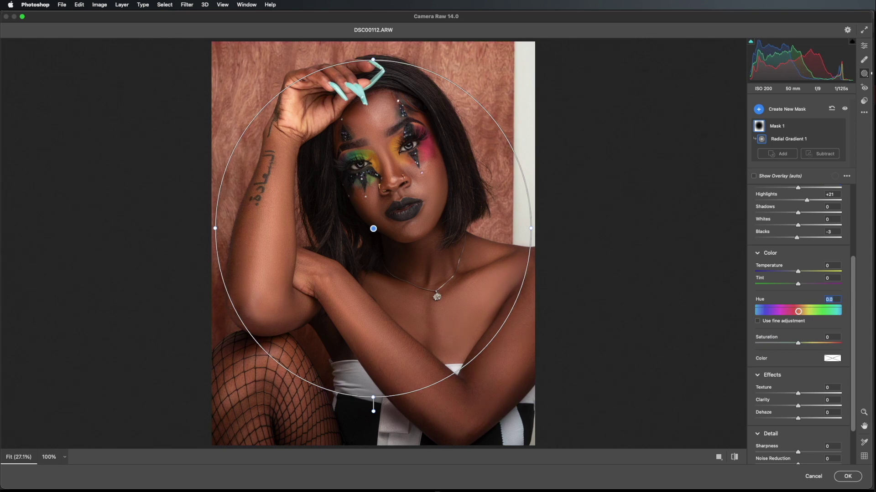
{"action": "left_click_drag", "start_coordinate": [797, 272], "coordinate": [798, 273]}
{"action": "left_click", "coordinate": [848, 477]}
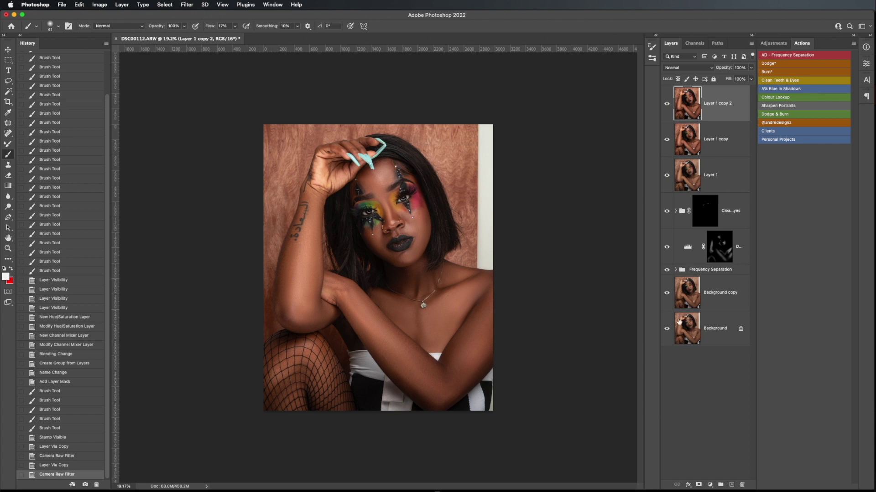
Compare the original Background layer alone with the full retouched layer stack.
{"action": "left_click", "coordinate": [667, 329]}
{"action": "left_click", "coordinate": [668, 330]}
{"action": "left_click", "coordinate": [667, 330], "text": "alt"}
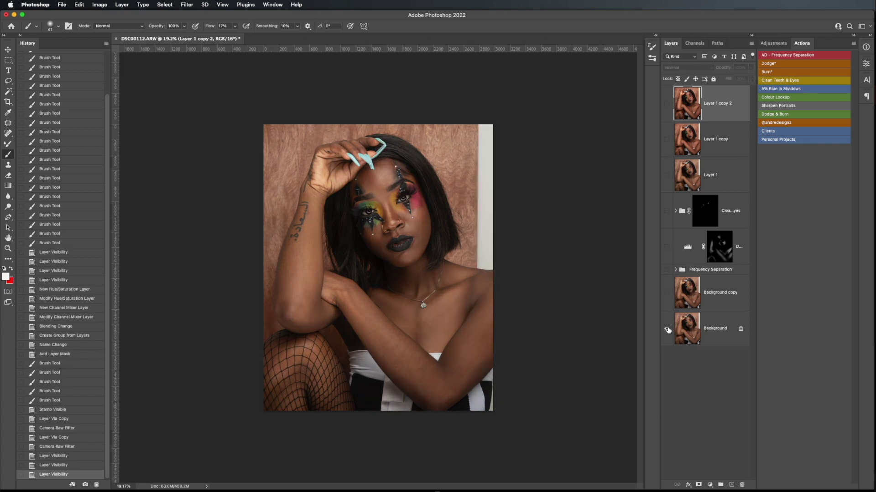
{"action": "left_click", "coordinate": [667, 330], "text": "alt"}
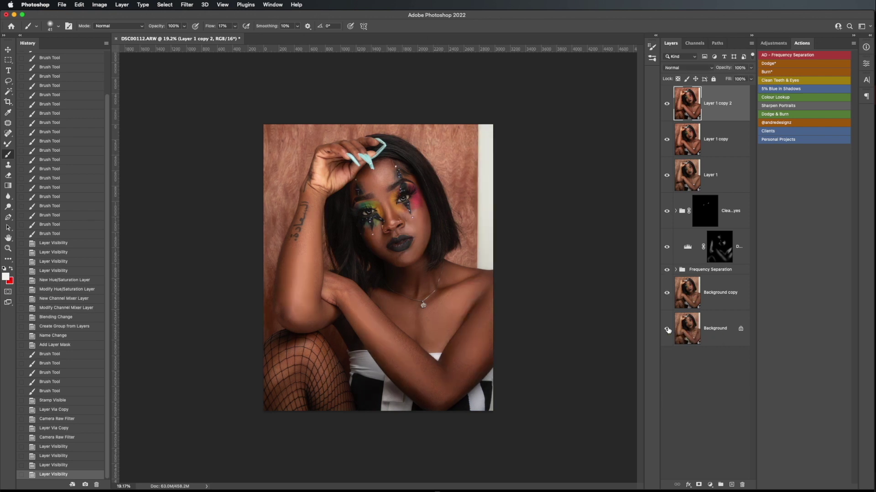
{"action": "left_click", "coordinate": [668, 330], "text": "alt"}
{"action": "left_click", "coordinate": [667, 329], "text": "alt"}
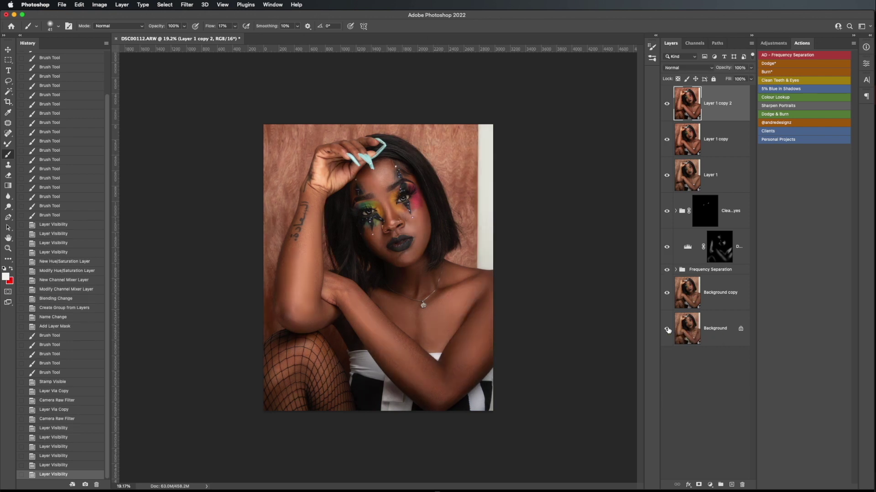
Add a new Dodge adjustment layer with the saved action and set the brush flow to 1%.
{"action": "scroll", "coordinate": [298, 309], "scroll_direction": "up", "scroll_amount": 4}
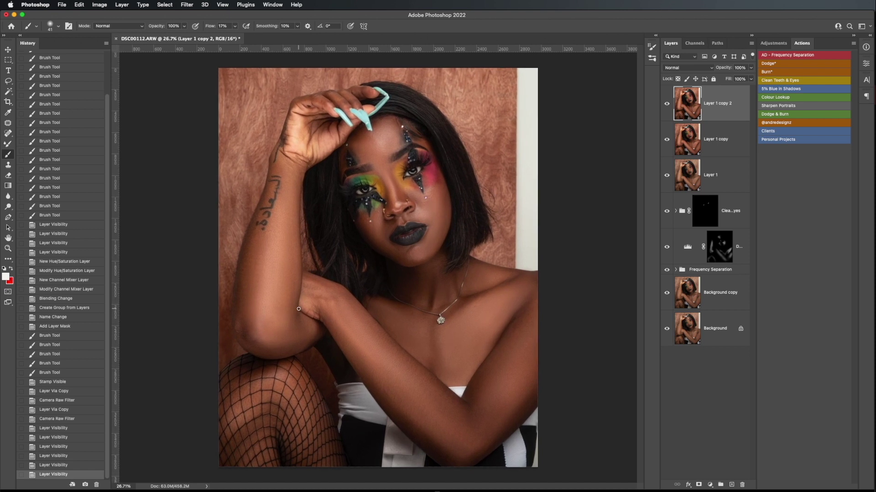
{"action": "left_click", "coordinate": [790, 64]}
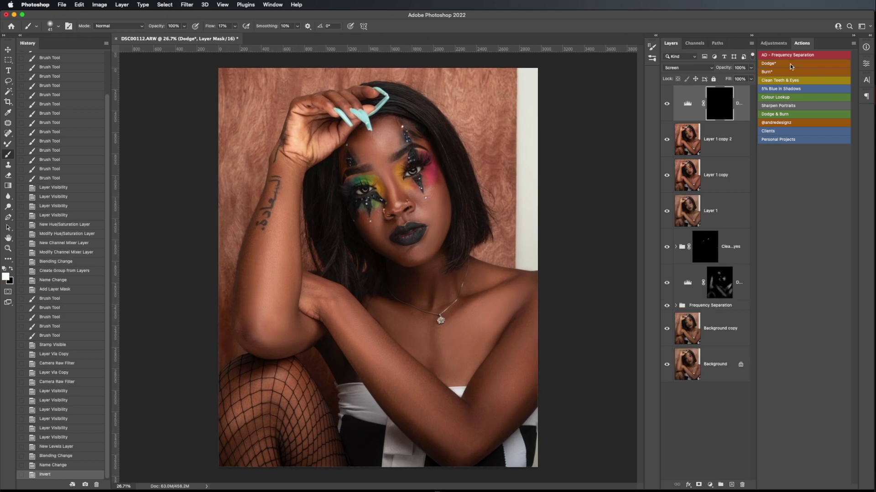
{"action": "left_click", "coordinate": [235, 26]}
{"action": "left_click_drag", "start_coordinate": [234, 36], "coordinate": [219, 42]}
{"action": "left_click", "coordinate": [181, 113]}
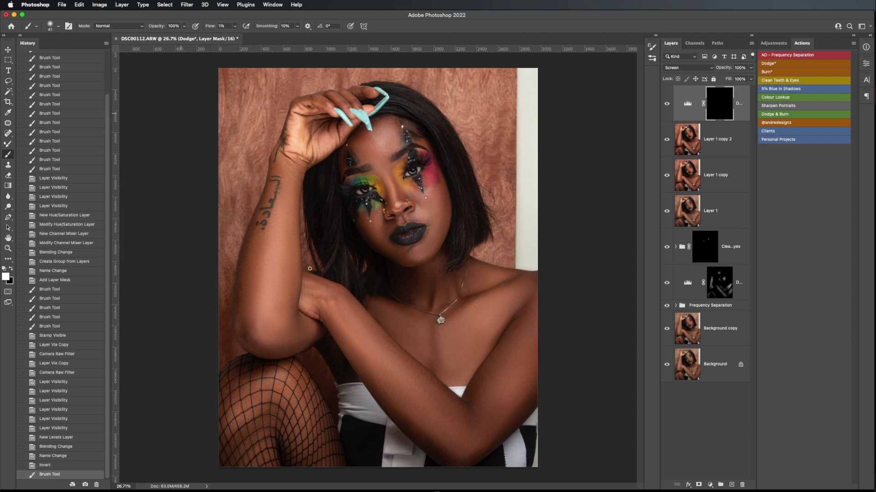
Enlarge the brush and paint soft highlights on the Dodge mask over the raised forearm and the opposite upper arm.
{"action": "key", "text": "bracketright"}
{"action": "key", "text": "bracketright"}
{"action": "key", "text": "bracketright"}
{"action": "key", "text": "bracketright"}
{"action": "key", "text": "bracketright"}
{"action": "key", "text": "bracketright"}
{"action": "key", "text": "bracketright"}
{"action": "key", "text": "bracketright"}
{"action": "key", "text": "bracketright"}
{"action": "key", "text": "bracketright"}
{"action": "key", "text": "bracketright"}
{"action": "key", "text": "bracketright"}
{"action": "mouse_move", "coordinate": [277, 321]}
{"action": "left_mouse_down"}
{"action": "mouse_move", "coordinate": [277, 260]}
{"action": "mouse_move", "coordinate": [279, 319]}
{"action": "mouse_move", "coordinate": [284, 341]}
{"action": "mouse_move", "coordinate": [289, 335]}
{"action": "left_mouse_up"}
{"action": "mouse_move", "coordinate": [516, 338]}
{"action": "left_mouse_down"}
{"action": "mouse_move", "coordinate": [521, 319]}
{"action": "mouse_move", "coordinate": [506, 316]}
{"action": "left_mouse_up"}
{"action": "key", "text": "bracketleft"}
{"action": "key", "text": "bracketleft"}
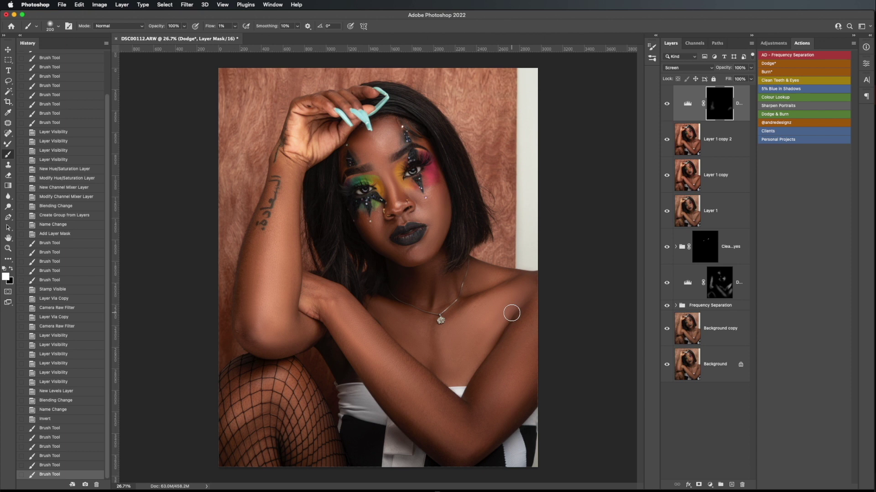
{"action": "scroll", "coordinate": [511, 313], "scroll_direction": "down", "scroll_amount": 8}
{"action": "scroll", "coordinate": [512, 313], "scroll_direction": "up", "scroll_amount": 4}
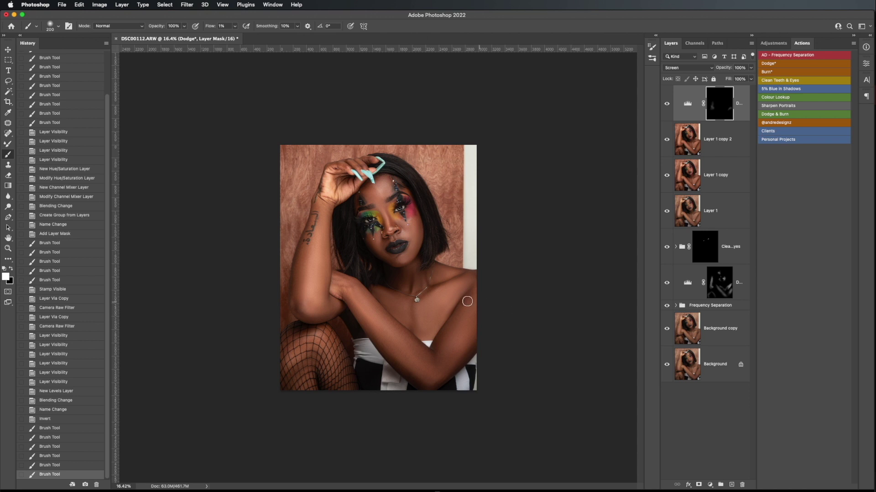
Add the watermark text with the saved action and place it over the fishnet-covered knee.
{"action": "left_click", "coordinate": [784, 124]}
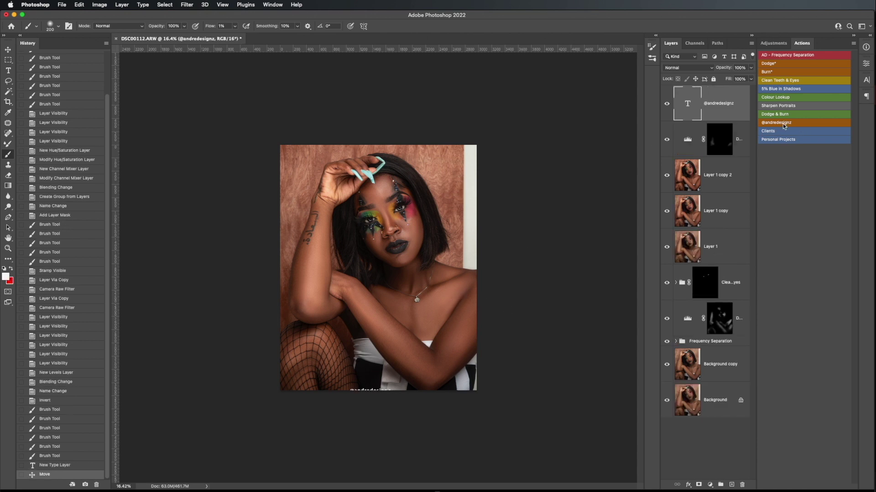
{"action": "left_click_drag", "start_coordinate": [390, 390], "coordinate": [329, 337]}
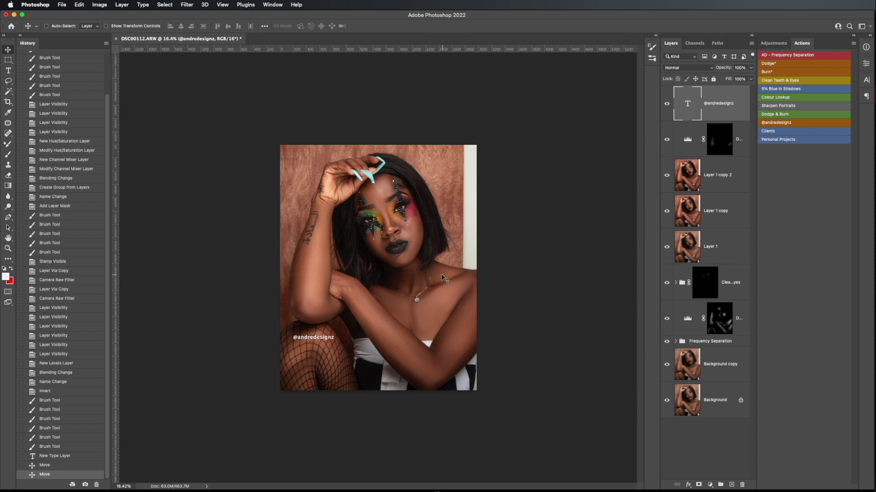
Set up a Save for Web (Legacy) export as JPEG High with an image width of 1080 px.
{"action": "left_click", "coordinate": [62, 5]}
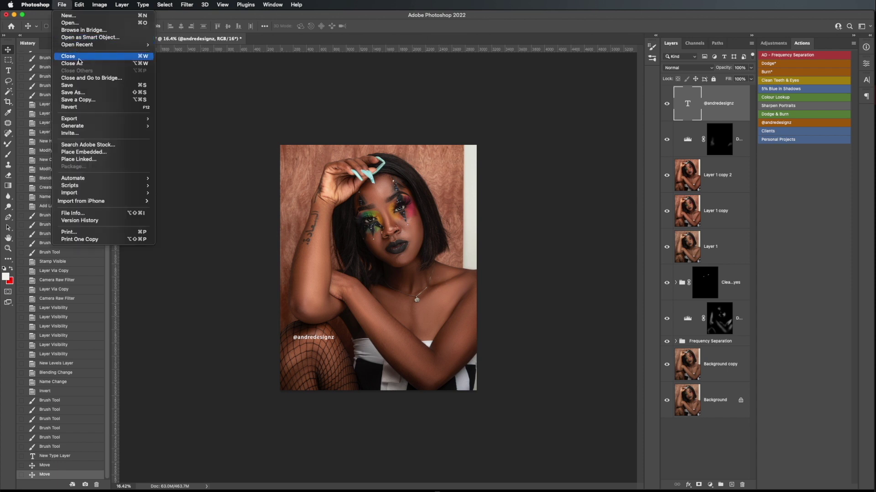
{"action": "mouse_move", "coordinate": [102, 118]}
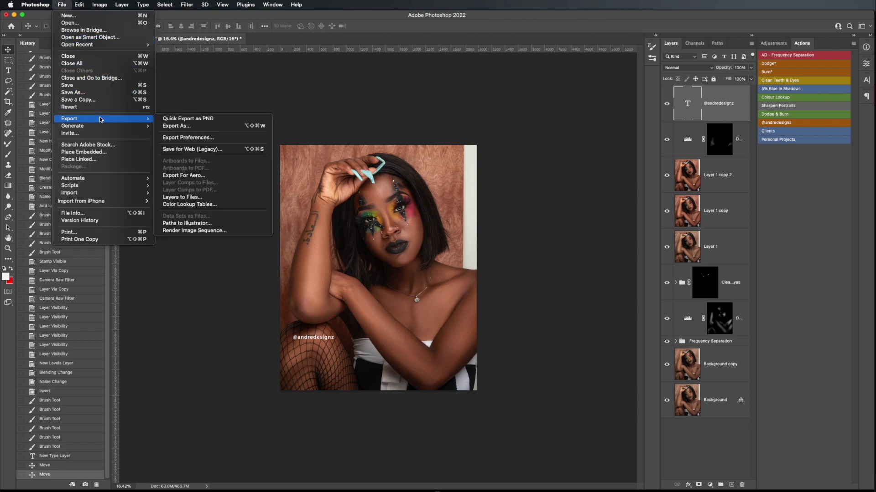
{"action": "left_click", "coordinate": [221, 151]}
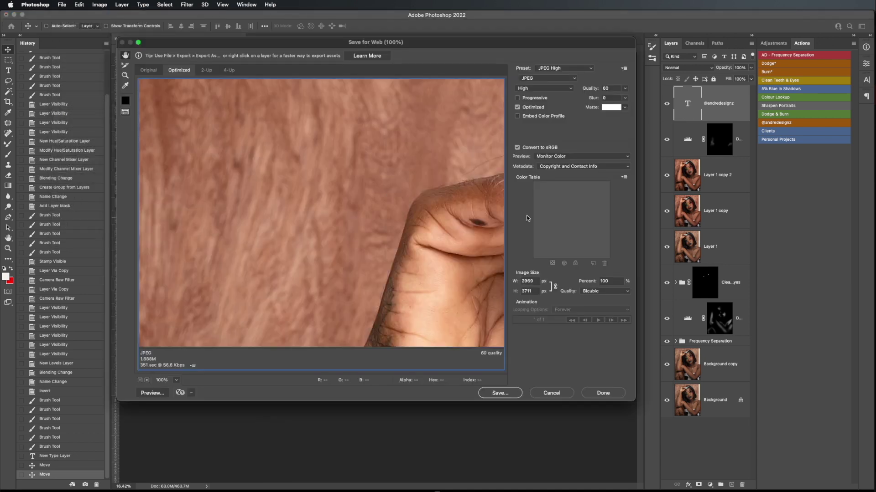
{"action": "double_click", "coordinate": [535, 282]}
{"action": "type", "text": "1080"}
{"action": "left_click", "coordinate": [407, 212]}
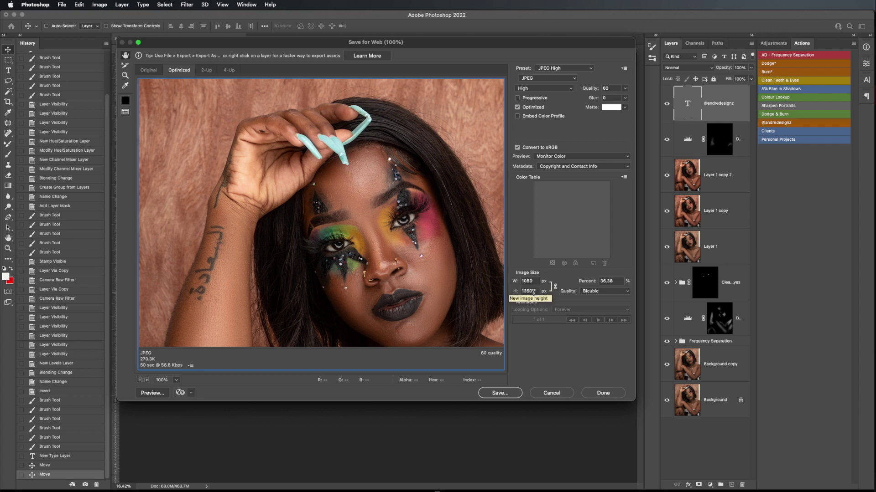
Start saving the optimized JPEG and choose the October 21, 2021 folder inside PERSONAL PROJECTS as the location.
{"action": "left_click", "coordinate": [511, 394]}
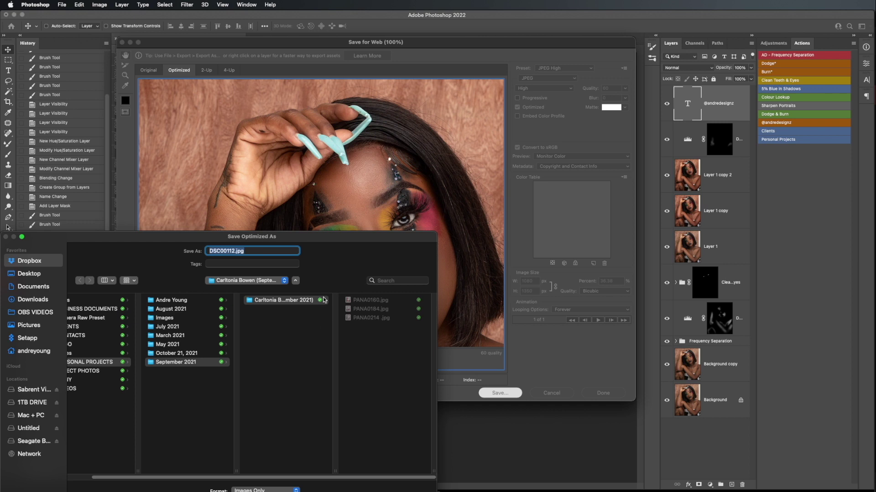
{"action": "left_click_drag", "start_coordinate": [216, 244], "coordinate": [336, 82]}
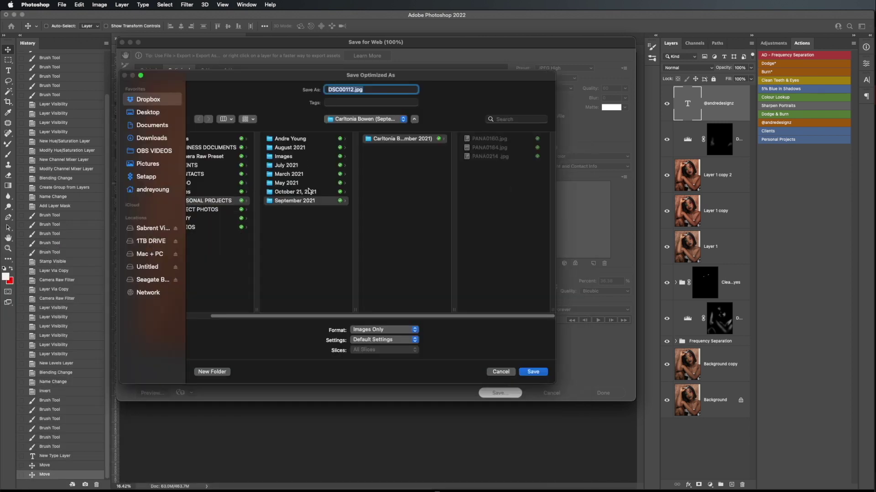
{"action": "scroll", "coordinate": [391, 313], "scroll_direction": "left", "scroll_amount": 3}
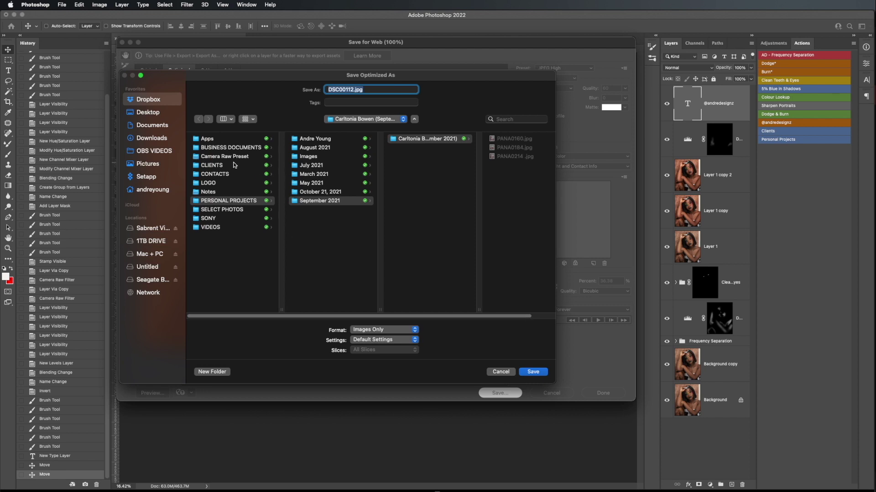
{"action": "left_click", "coordinate": [228, 200]}
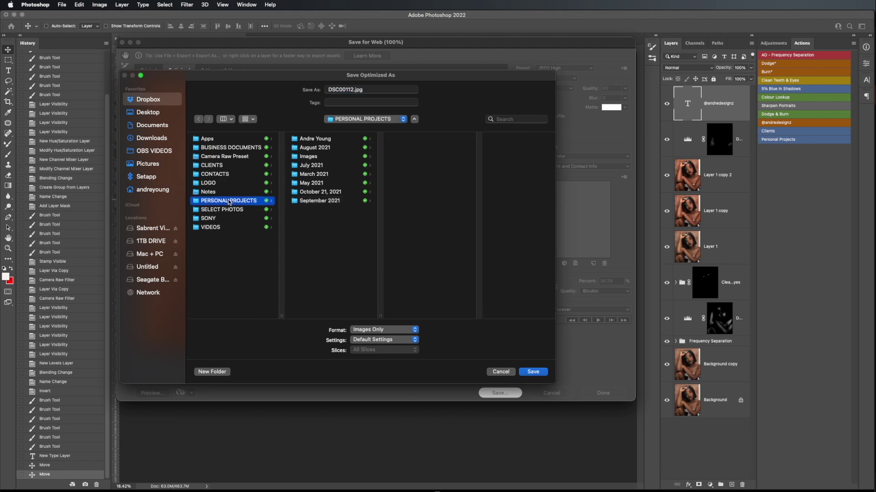
{"action": "left_click", "coordinate": [354, 193]}
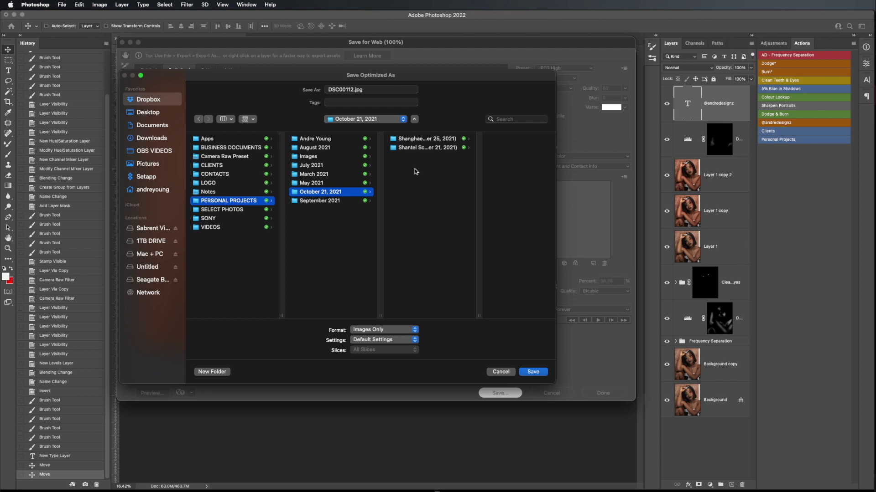
Create a subfolder named with the model's first name and "(Octoer 13,2021)", and save DSC00112.jpg in it.
{"action": "left_click", "coordinate": [213, 372]}
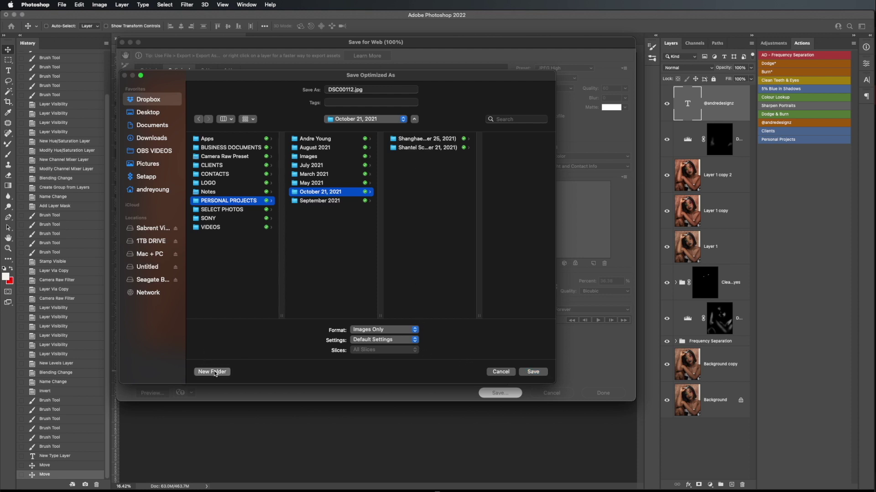
{"action": "type", "text": "J"}
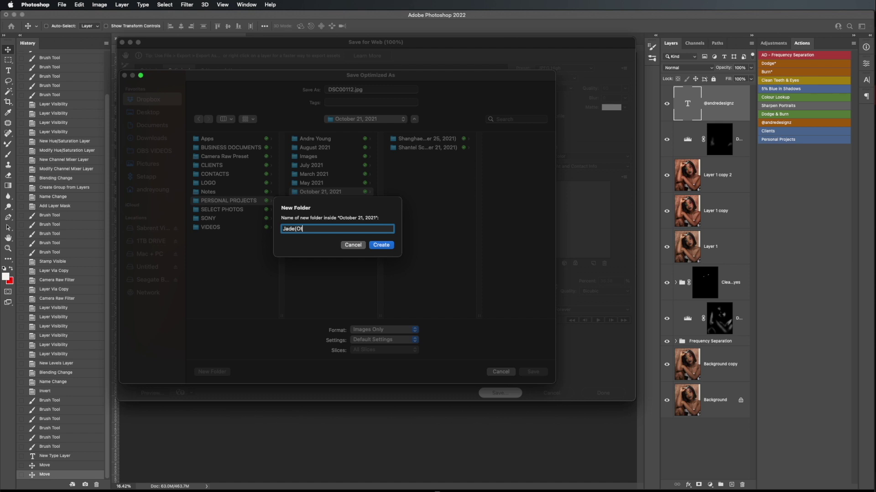
{"action": "type", "text": "ade(Otber"}
{"action": "left_click", "coordinate": [353, 230]}
{"action": "left_click", "coordinate": [390, 246]}
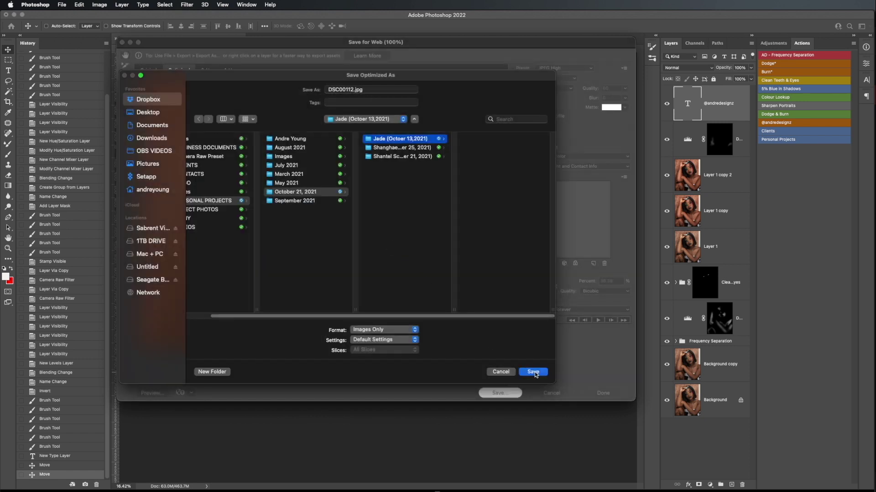
{"action": "left_click", "coordinate": [534, 373]}
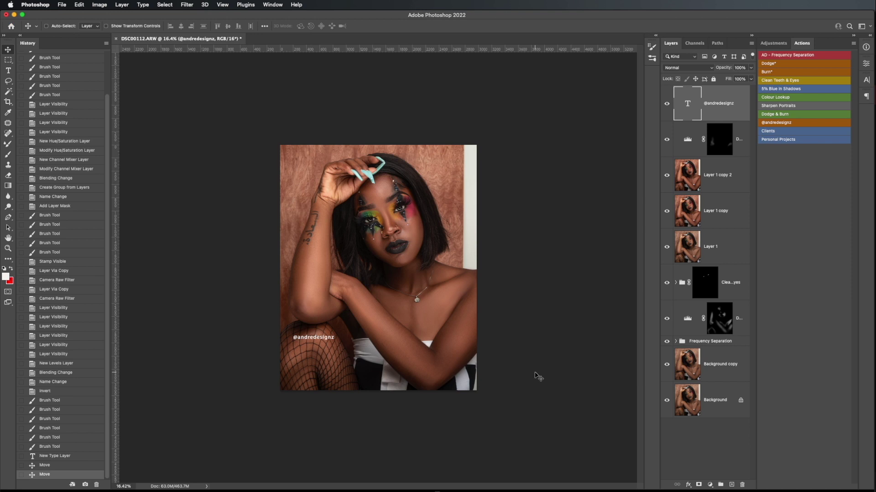